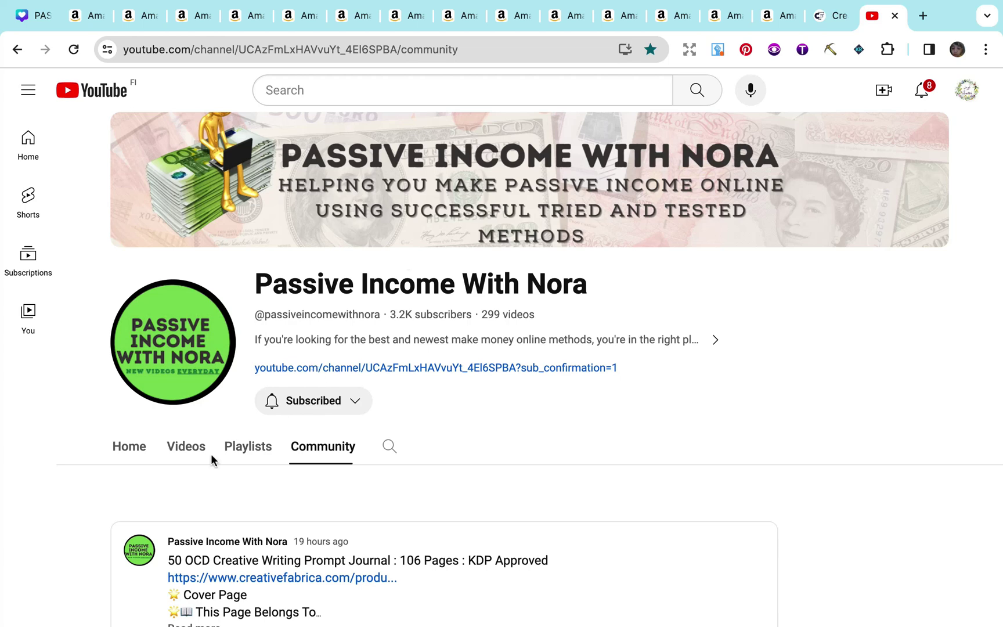
# - Show the YouTube channel's uploaded videos and browse the latest KDP keyword uploads
pyautogui.click(195, 458)
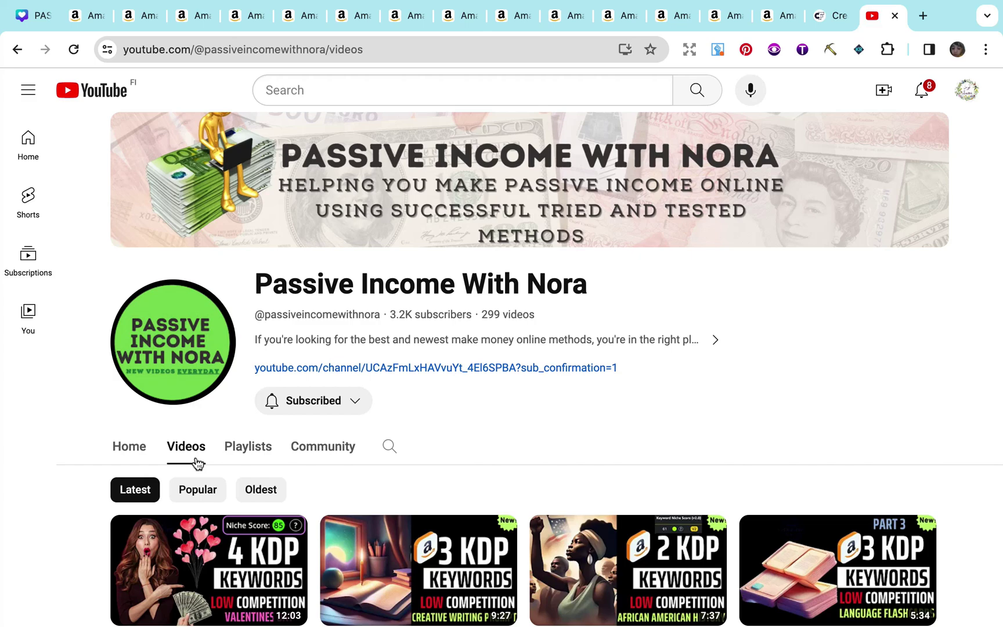
pyautogui.scroll(-8, 198, 462)
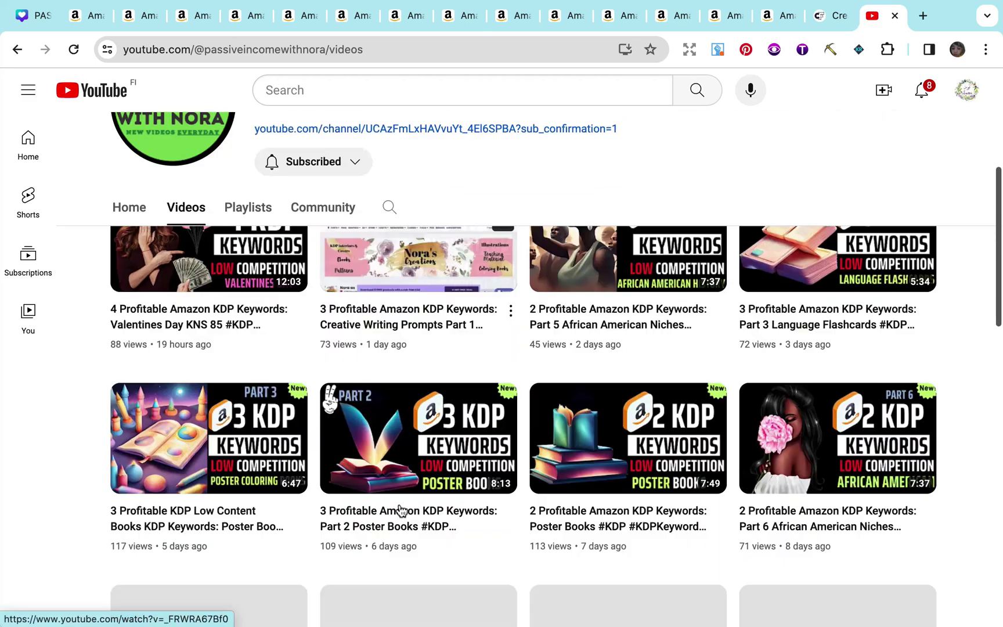
pyautogui.scroll(-7, 401, 509)
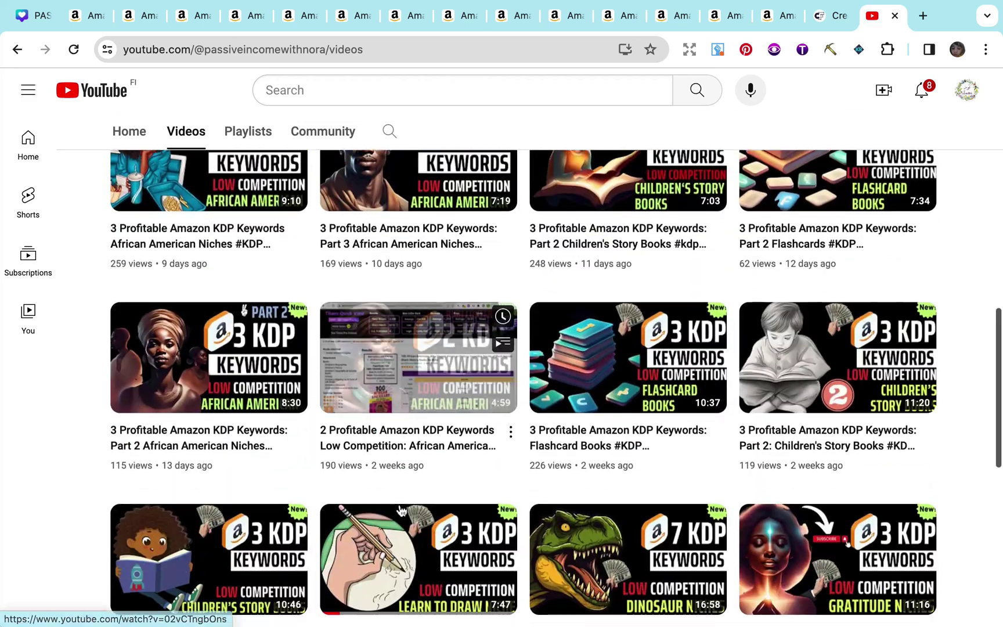
pyautogui.scroll(-4, 401, 509)
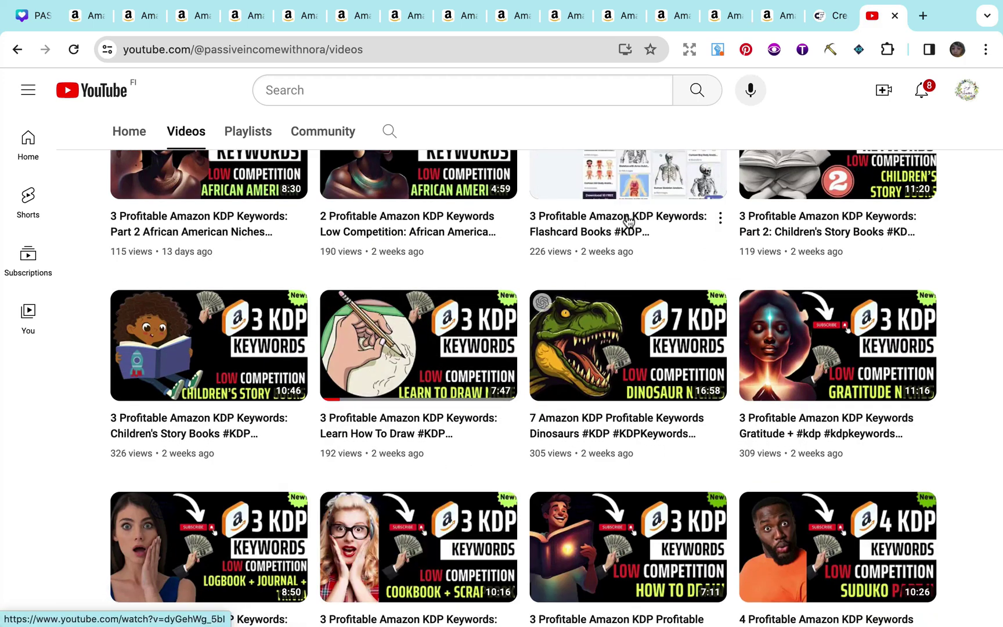
# - Switch to the Amazon results for "dyslexia workbook for preschool" and examine the niche statistics and first listings
pyautogui.click(88, 15)
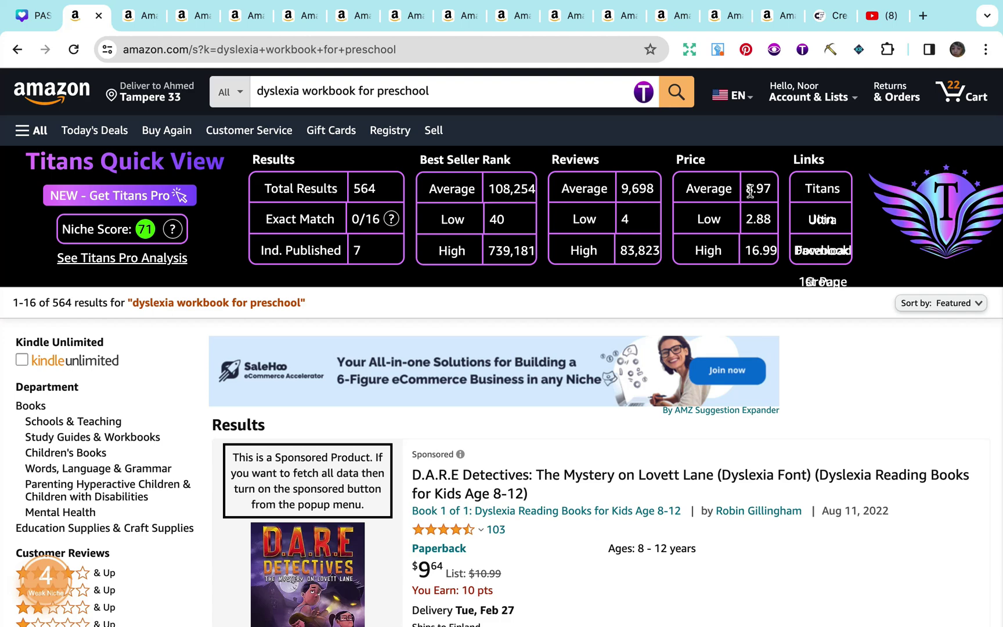
pyautogui.scroll(-8, 770, 503)
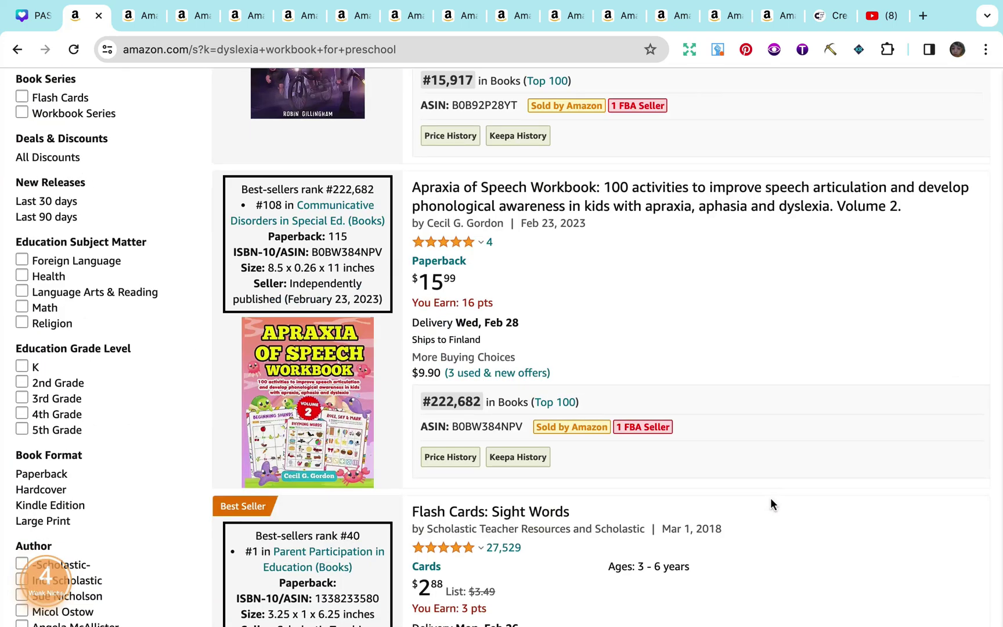
pyautogui.scroll(-6, 772, 500)
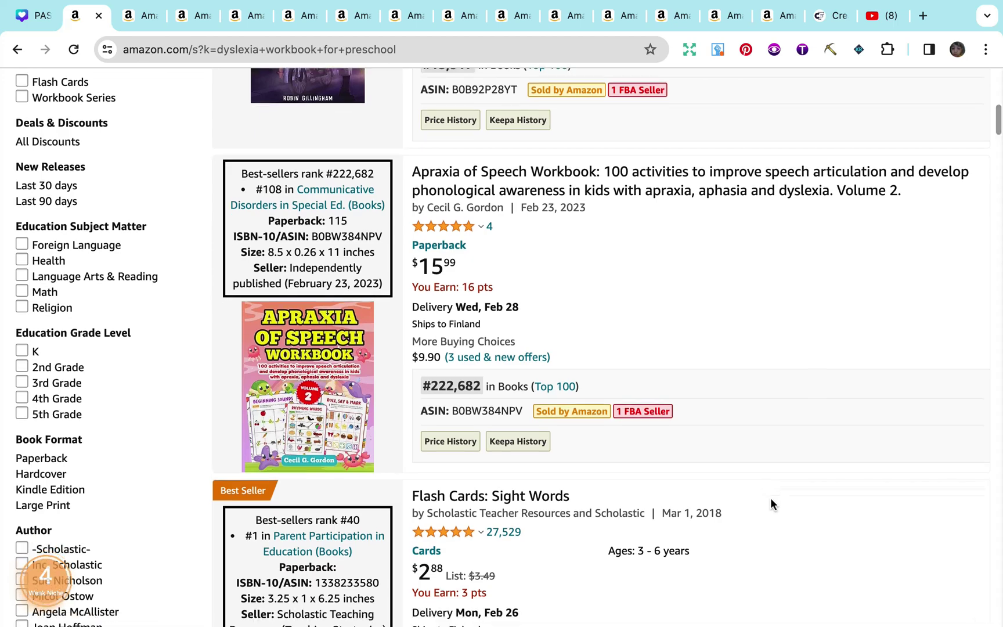
pyautogui.scroll(-2, 771, 499)
pyautogui.scroll(2, 770, 498)
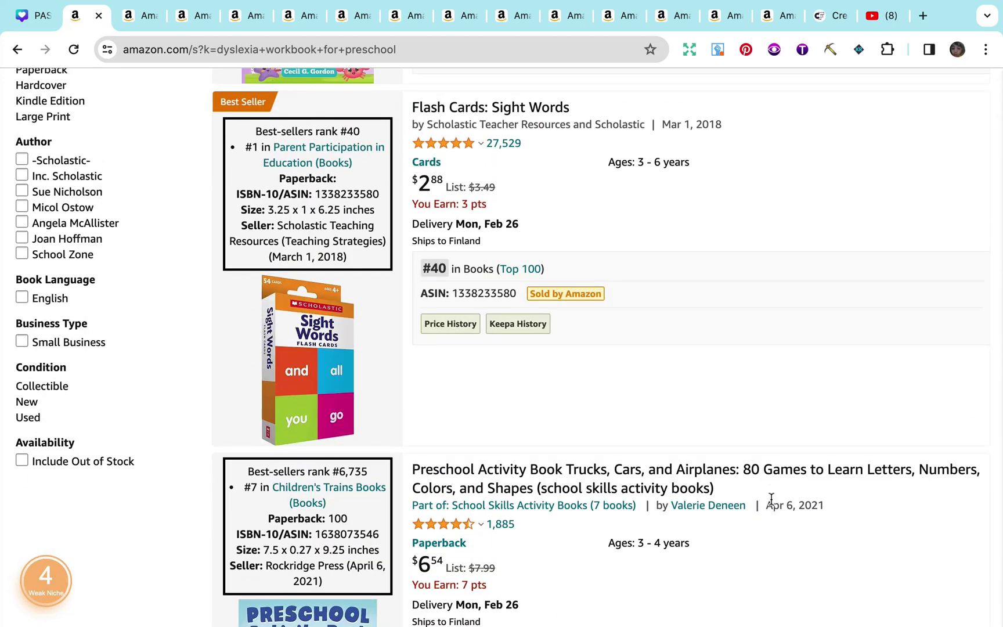
pyautogui.scroll(-10, 771, 500)
pyautogui.scroll(1, 771, 498)
pyautogui.scroll(3, 770, 498)
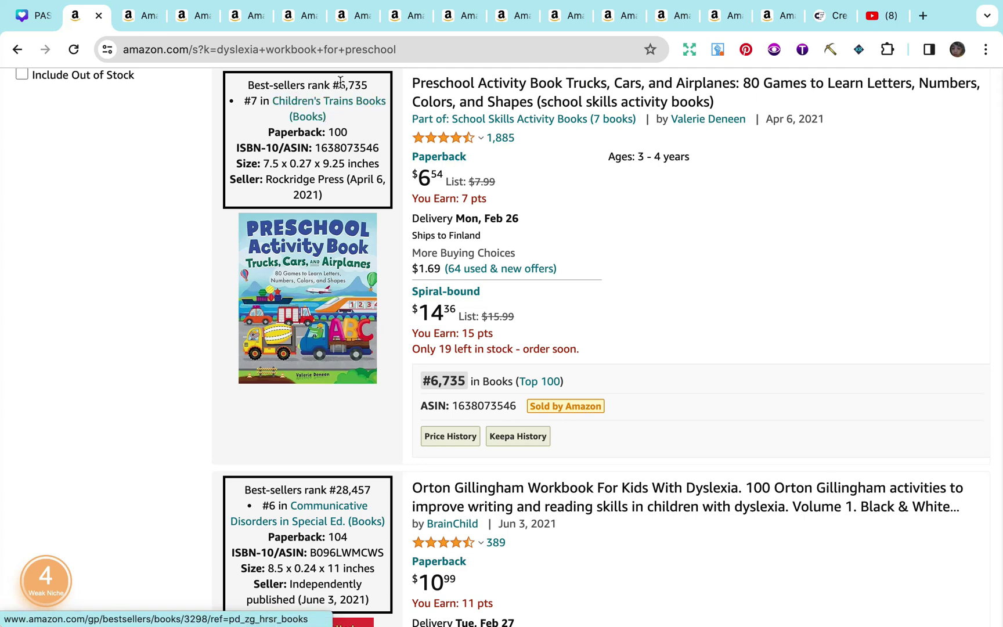
# - Highlight the Preschool Activity Book's best-seller rank, compare the ranks of the following listings, and return to the niche statistics
pyautogui.moveTo(342, 86); pyautogui.dragTo(389, 95)
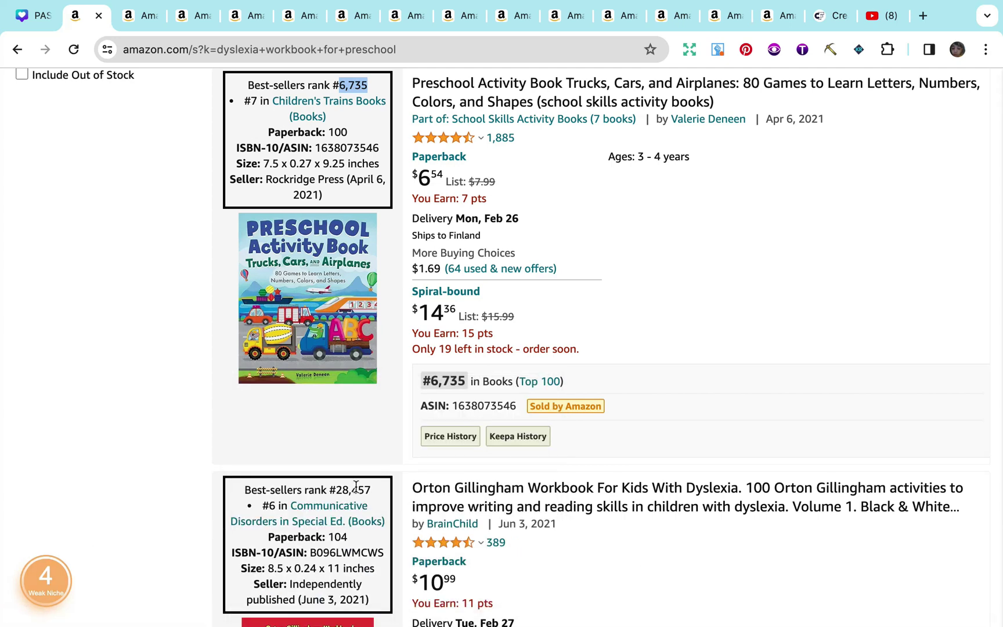
pyautogui.scroll(-2, 586, 524)
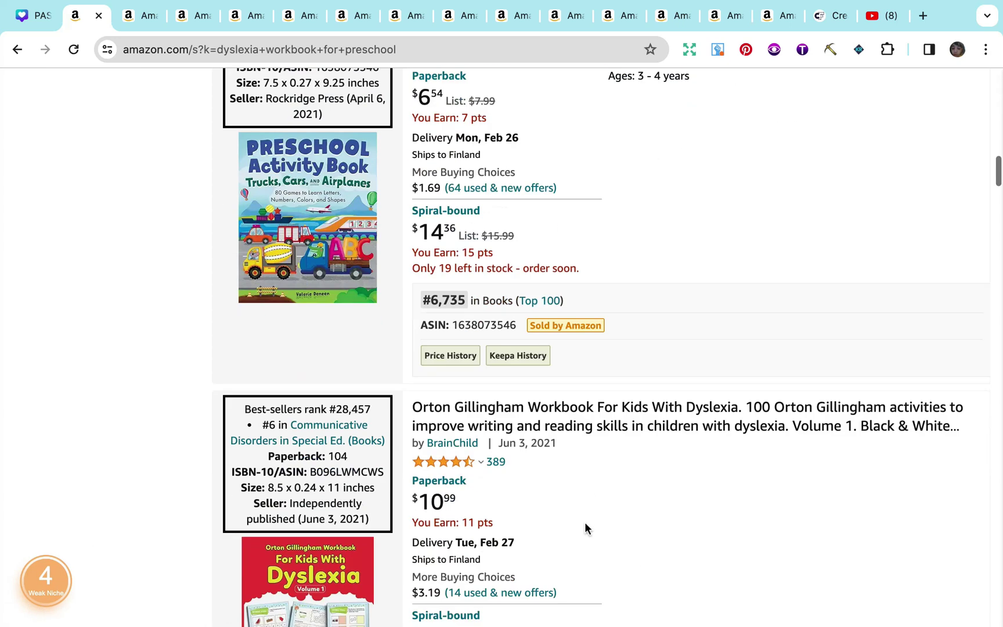
pyautogui.scroll(5, 651, 327)
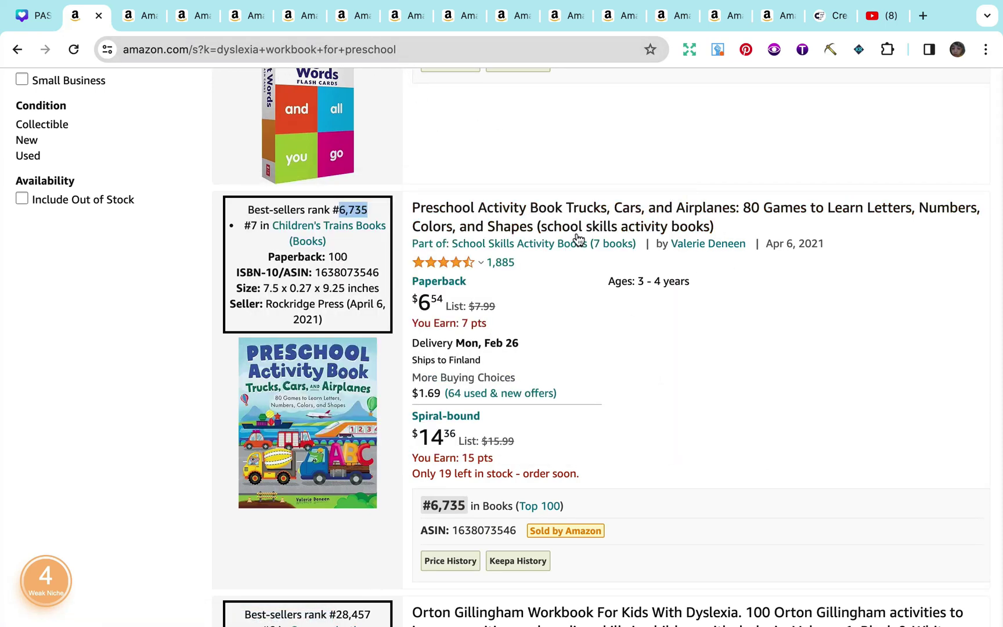
pyautogui.scroll(-12, 630, 363)
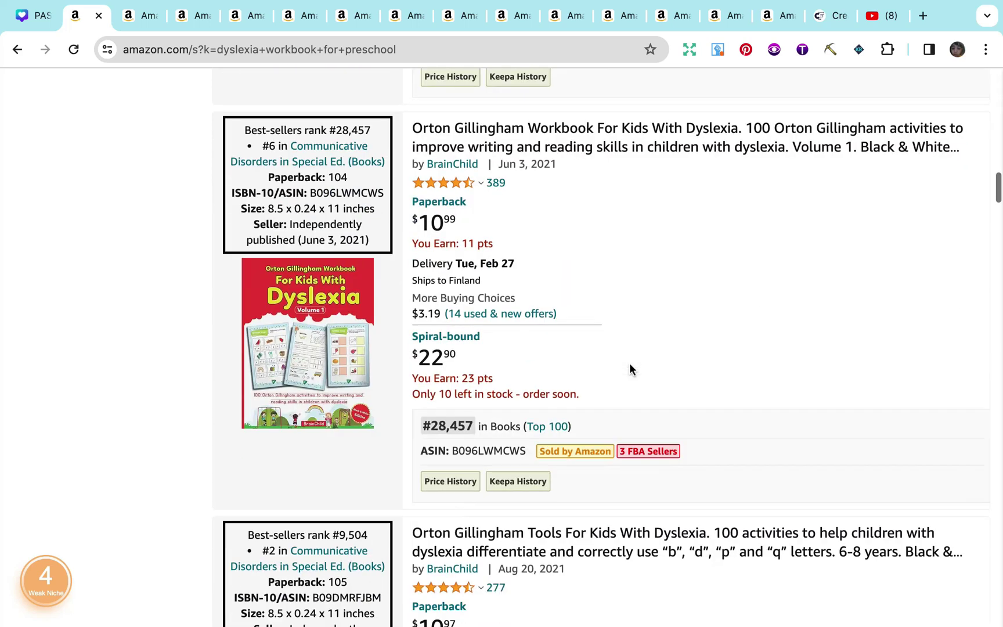
pyautogui.scroll(-2, 631, 370)
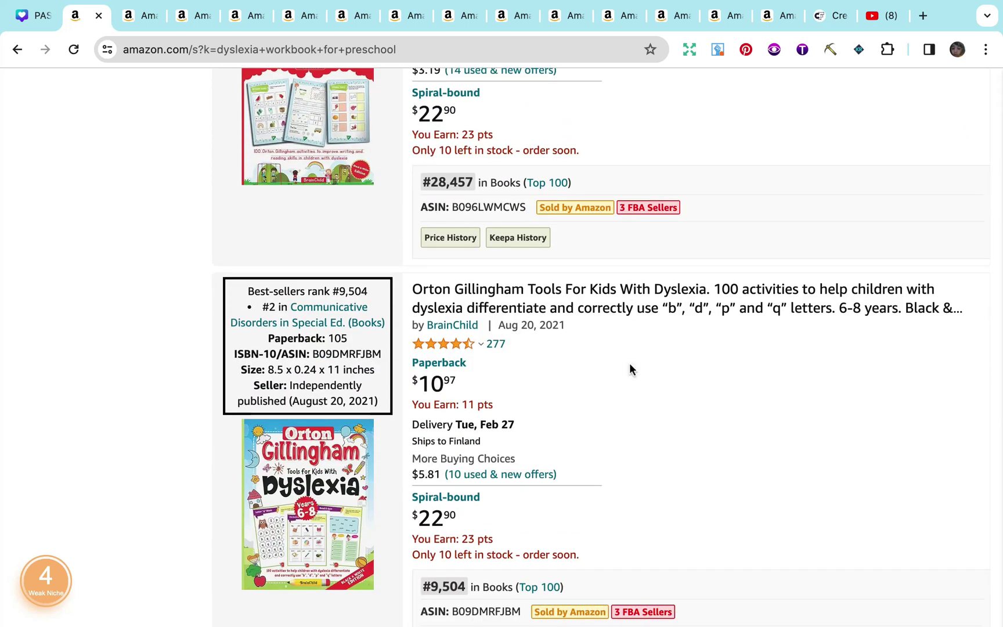
pyautogui.scroll(-1, 336, 288)
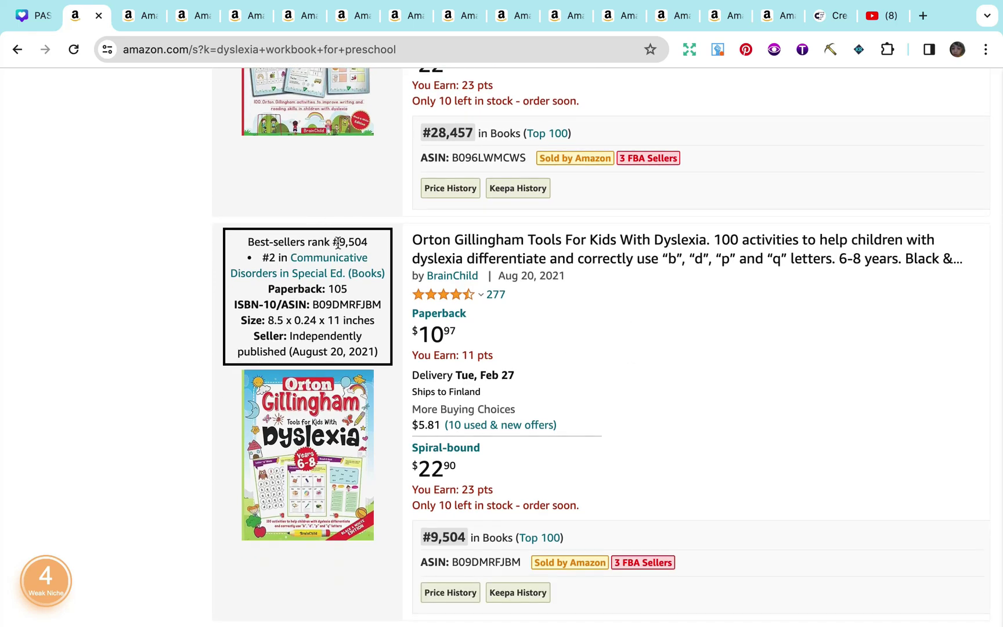
pyautogui.scroll(-10, 388, 298)
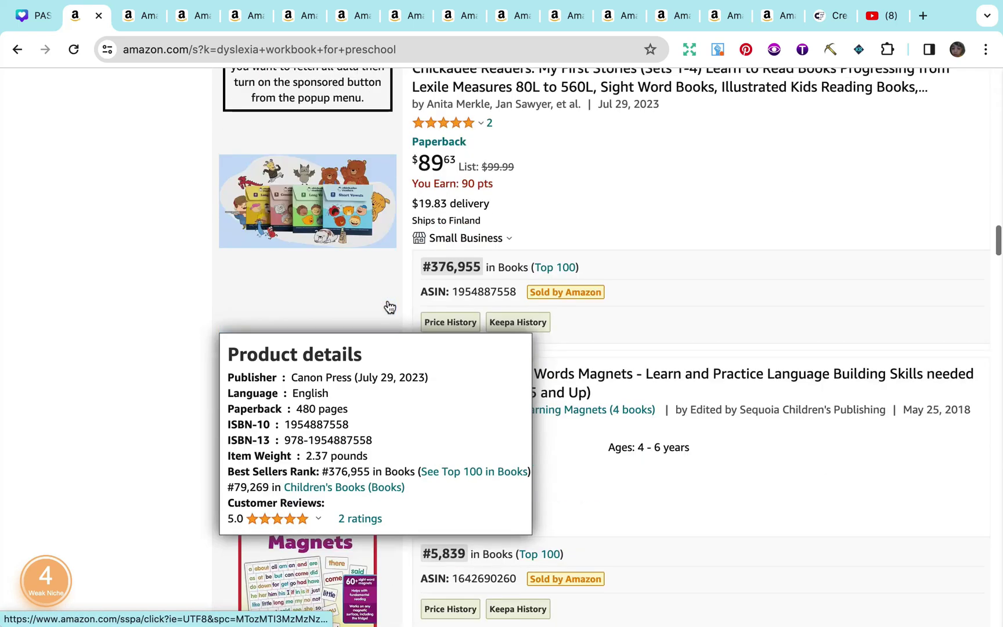
pyautogui.scroll(-9, 348, 314)
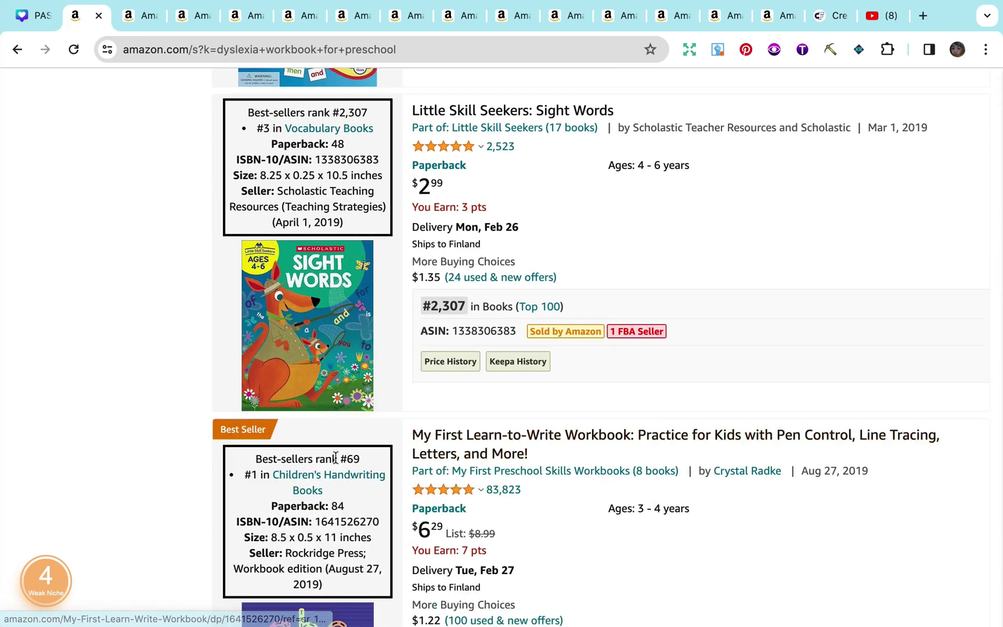
pyautogui.scroll(-10, 335, 458)
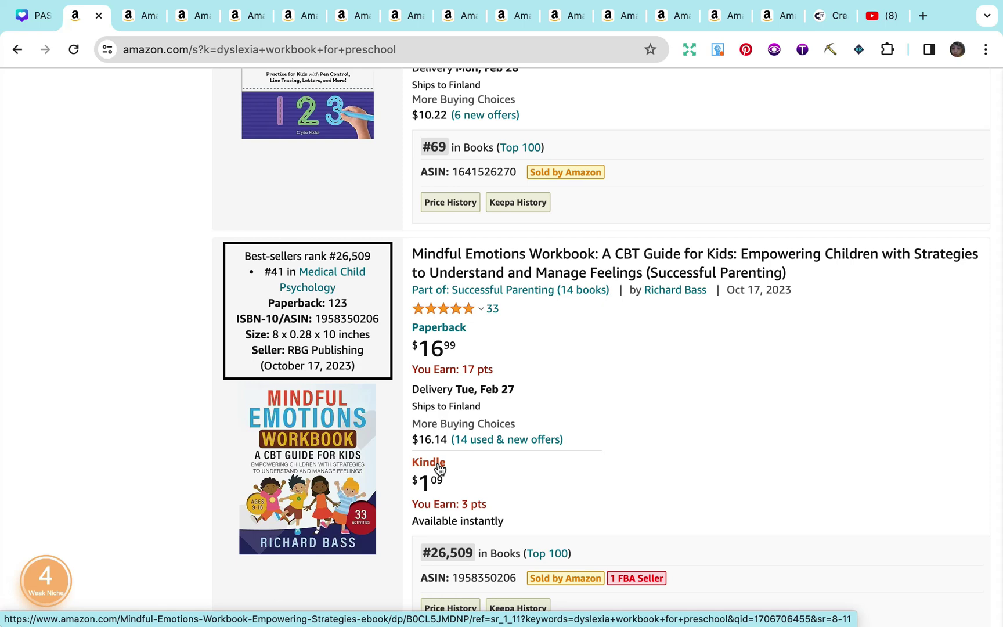
pyautogui.press('super+r')
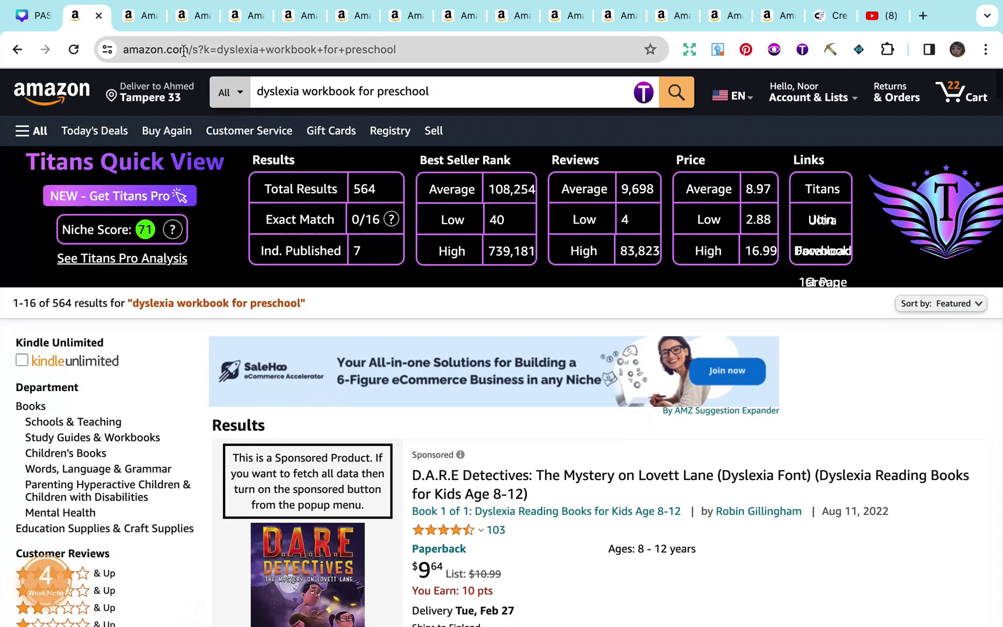
# - Switch to the Amazon results for "dyslexia books for kids dinosaur" and examine the niche statistics and first listings' best-seller ranks
pyautogui.click(144, 17)
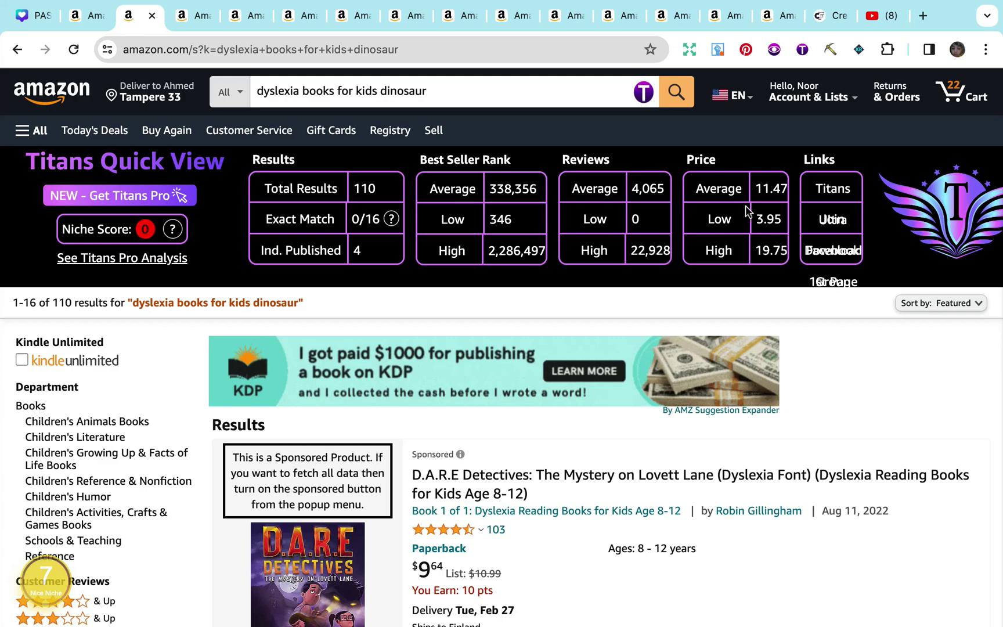
pyautogui.scroll(-9, 747, 212)
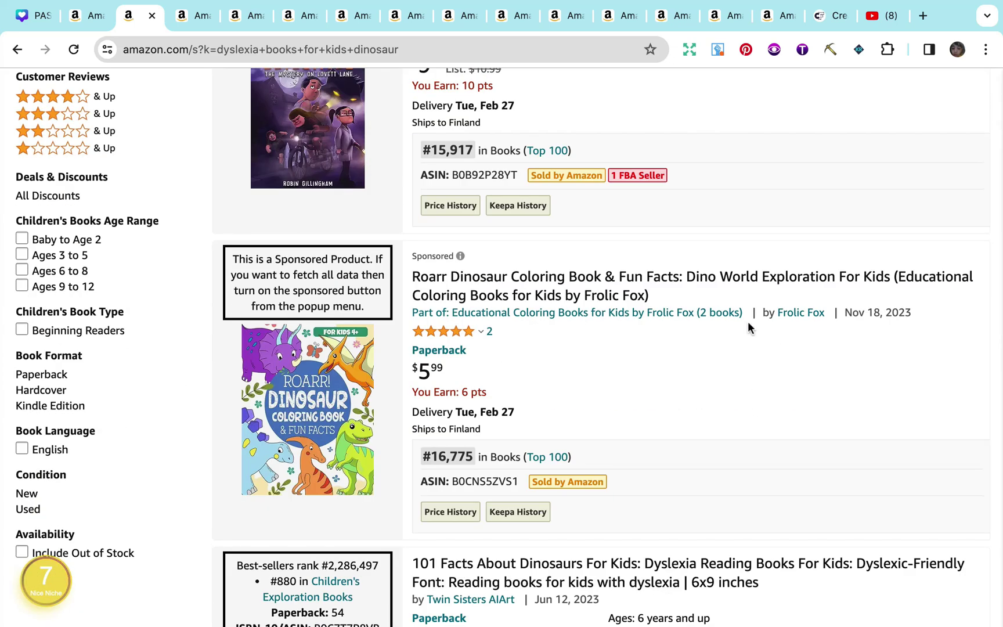
pyautogui.scroll(-5, 750, 410)
pyautogui.scroll(-5, 749, 410)
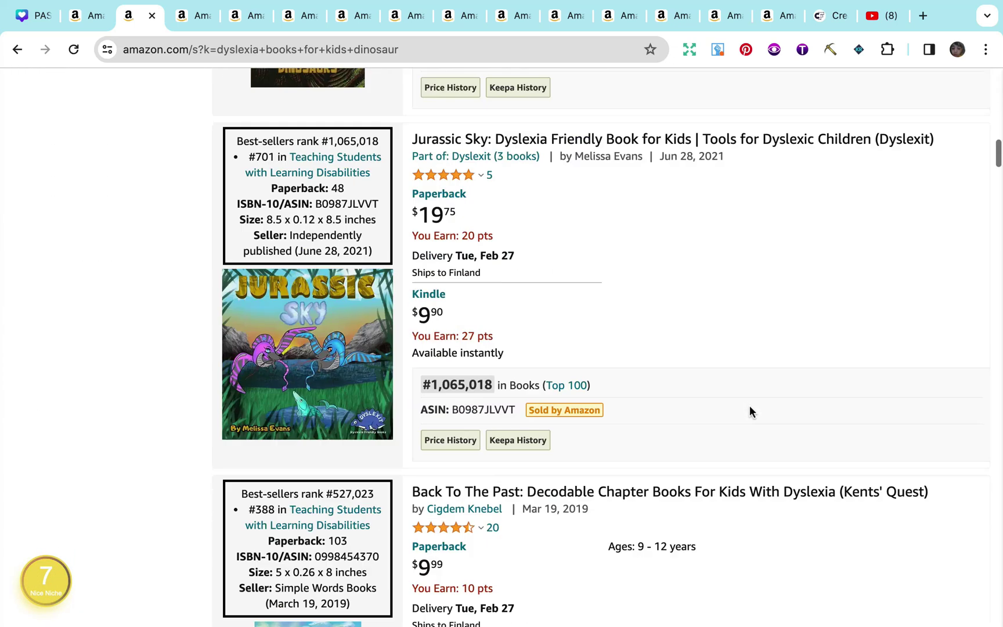
pyautogui.scroll(-4, 750, 410)
pyautogui.scroll(1, 749, 407)
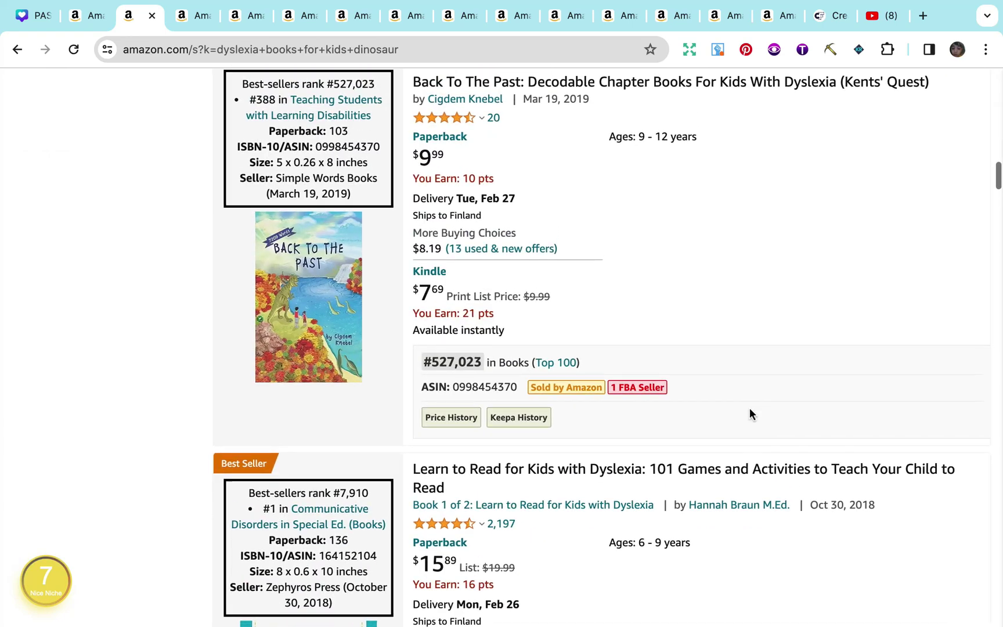
pyautogui.scroll(-8, 750, 407)
pyautogui.scroll(2, 750, 408)
pyautogui.scroll(1, 749, 408)
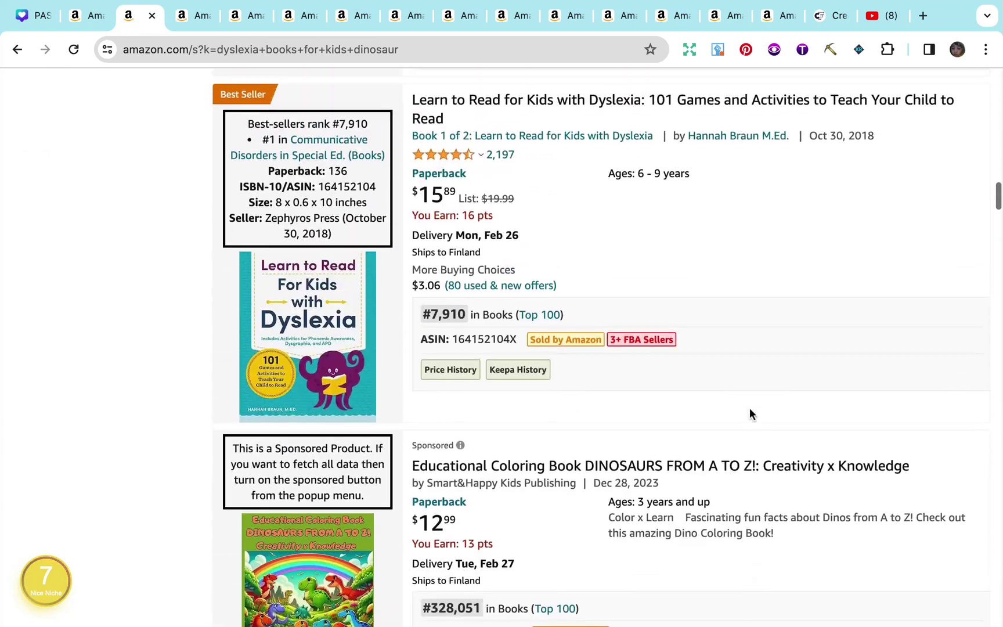
# - Compare the best-seller ranks from The Big Book of Silly Jokes to Life Skills for Kids, then return to the dinosaur niche statistics
pyautogui.scroll(-9, 491, 222)
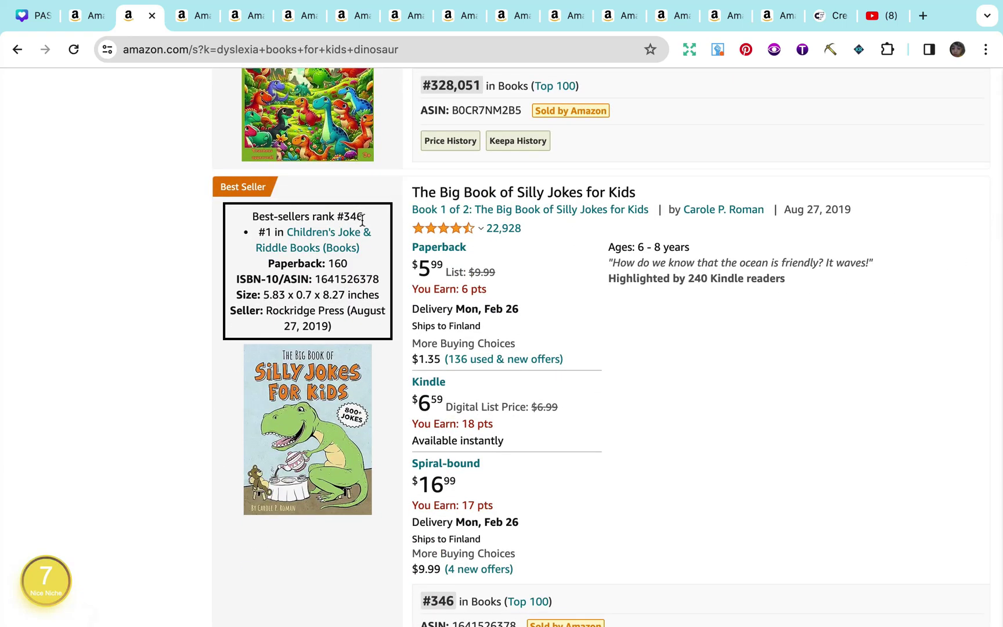
pyautogui.scroll(-15, 380, 227)
pyautogui.scroll(8, 382, 231)
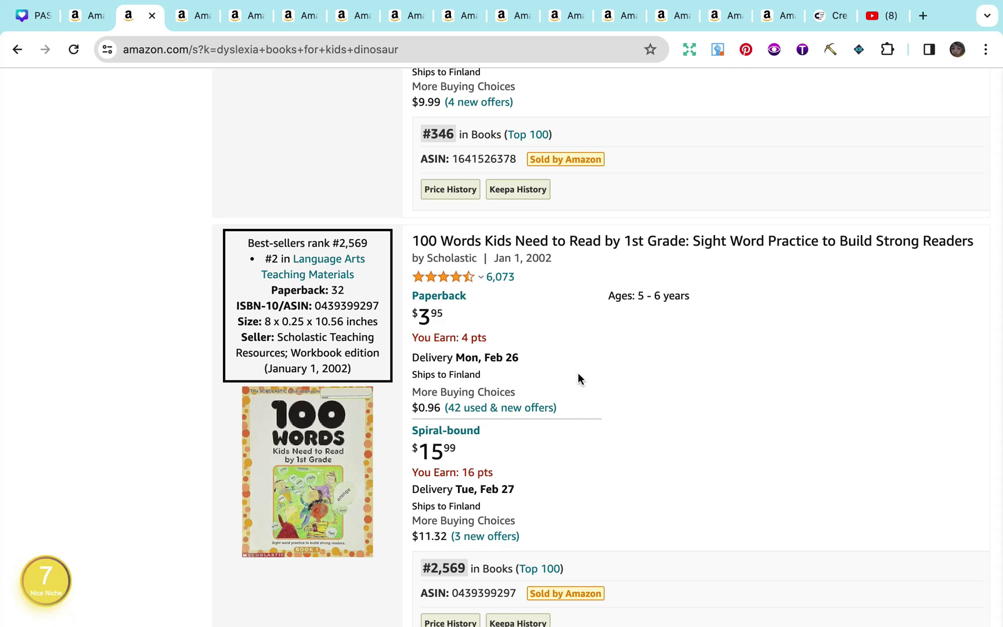
pyautogui.scroll(-5, 577, 373)
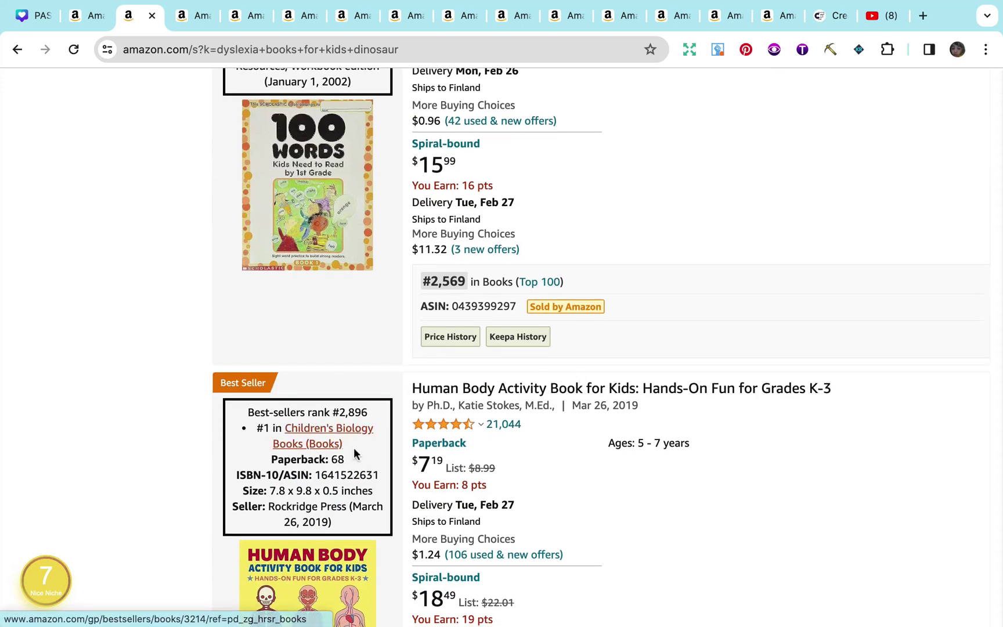
pyautogui.scroll(10, 405, 419)
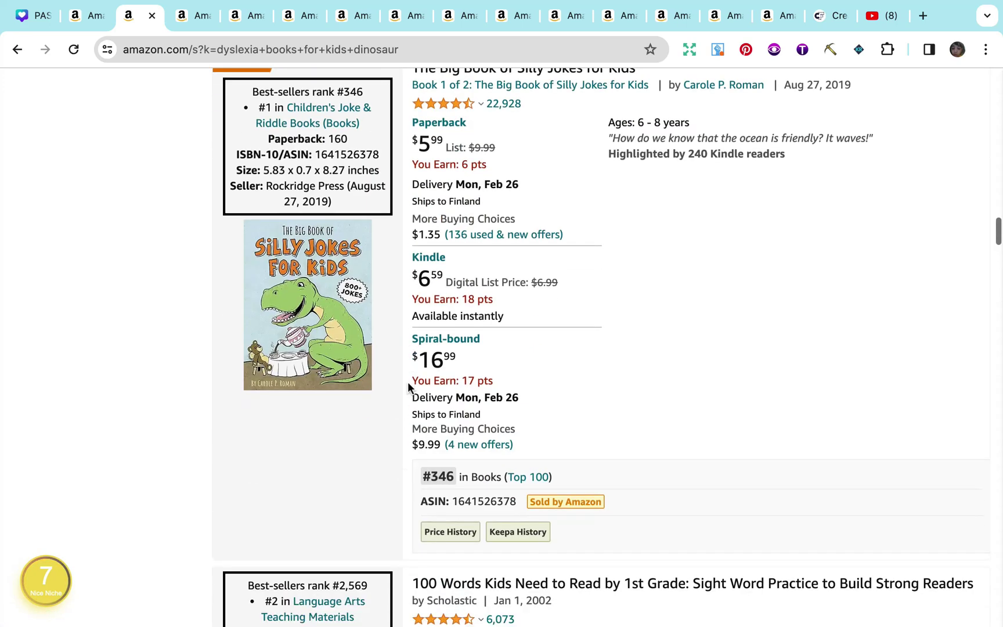
pyautogui.scroll(-3, 408, 382)
pyautogui.scroll(-20, 443, 533)
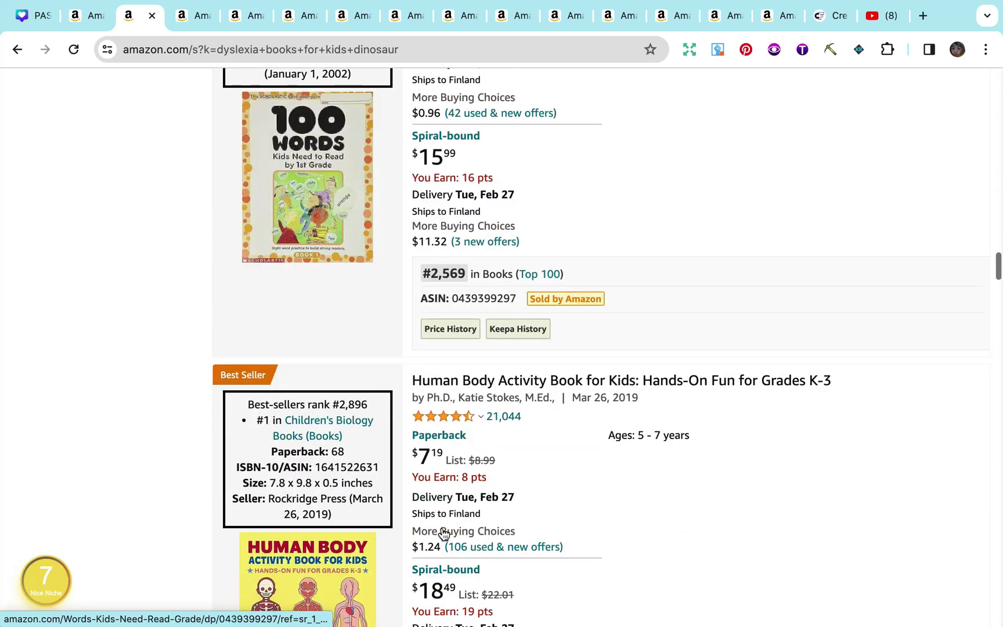
pyautogui.scroll(-12, 442, 533)
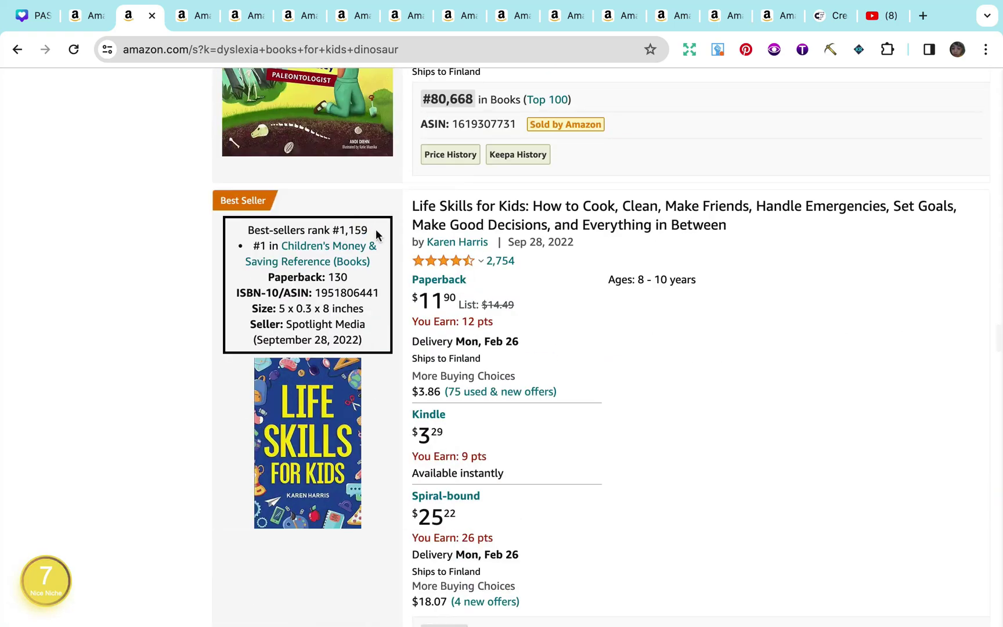
pyautogui.scroll(20, 419, 326)
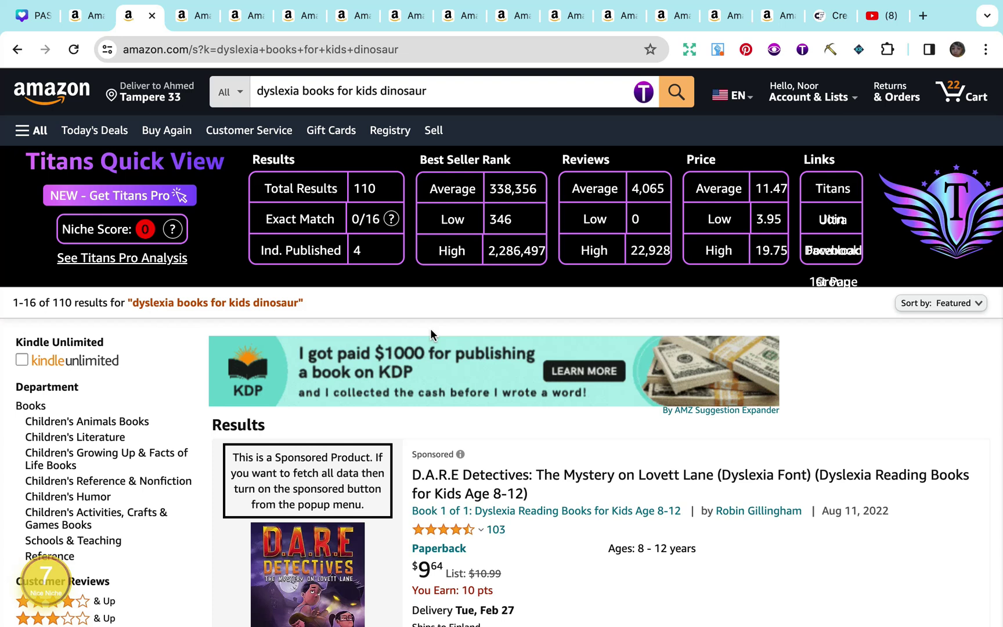
# - Switch to the Amazon results for "dyslexia book for toddlers" and examine the niche statistics and first listings' best-seller ranks
pyautogui.click(191, 19)
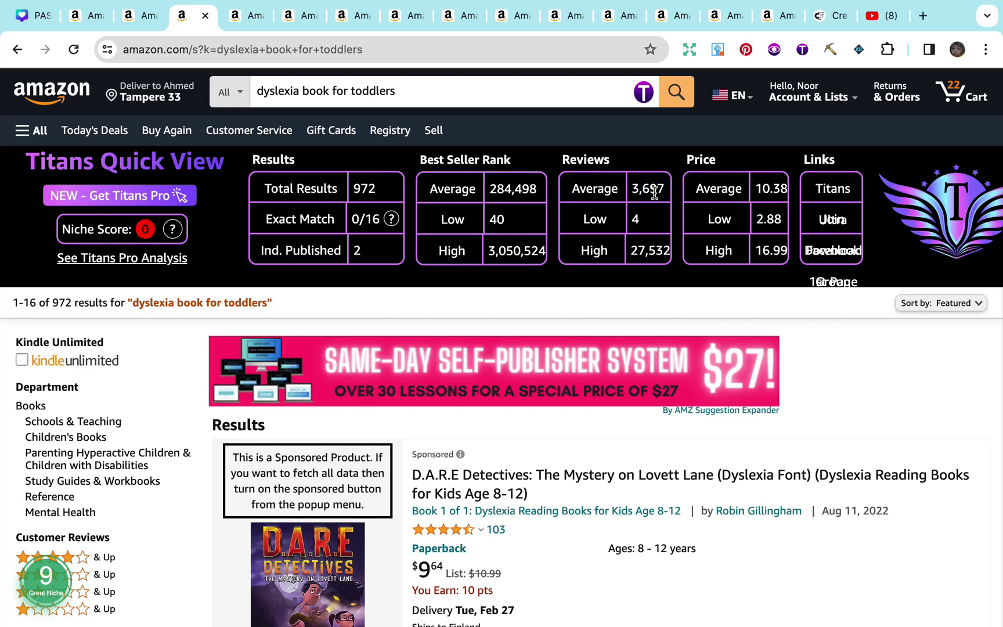
pyautogui.scroll(-3, 655, 194)
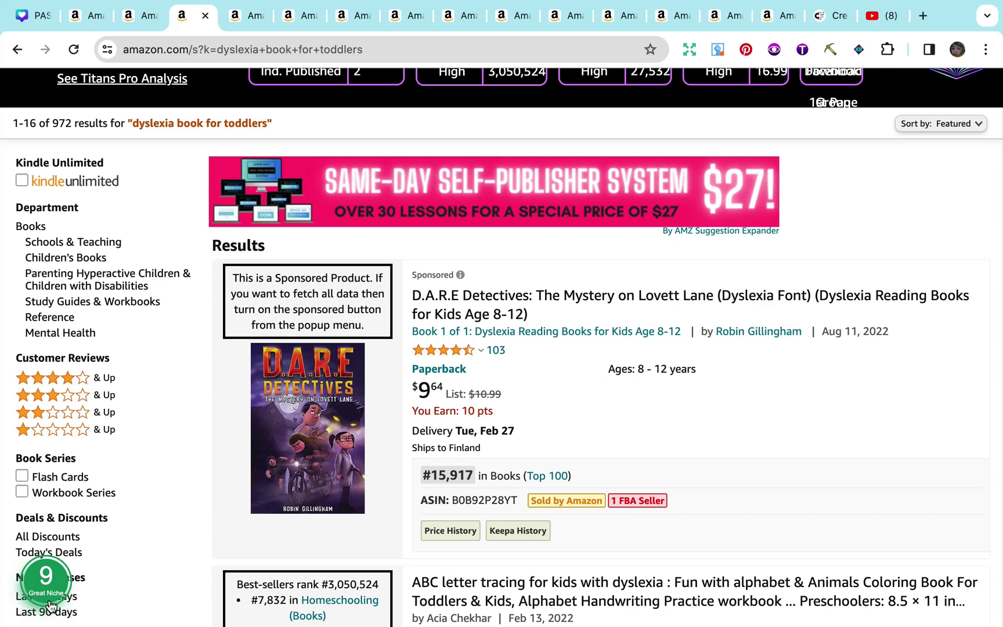
pyautogui.scroll(-8, 50, 607)
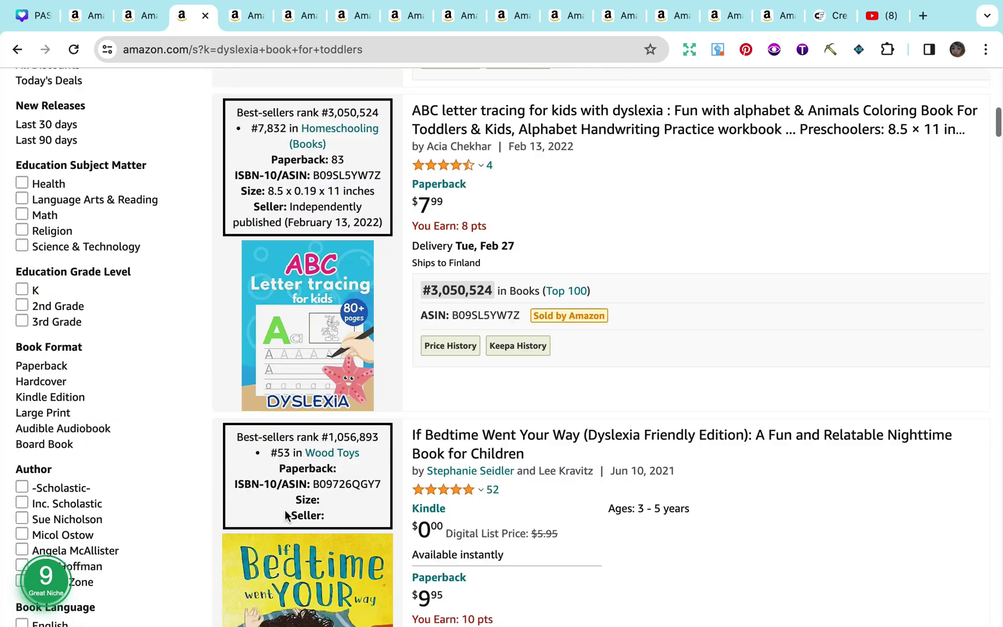
pyautogui.scroll(-18, 458, 487)
pyautogui.scroll(8, 206, 507)
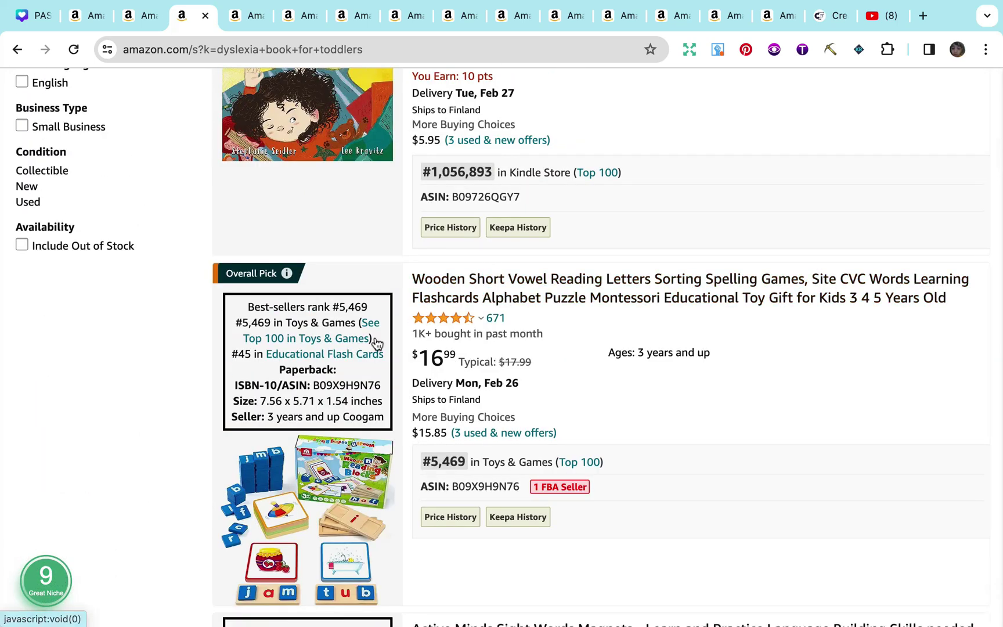
# - Compare the best-seller ranks from Active Minds Sight Words Magnets to Flash Cards: Sight Words in the toddler results
pyautogui.scroll(-1, 523, 355)
pyautogui.scroll(-5, 523, 350)
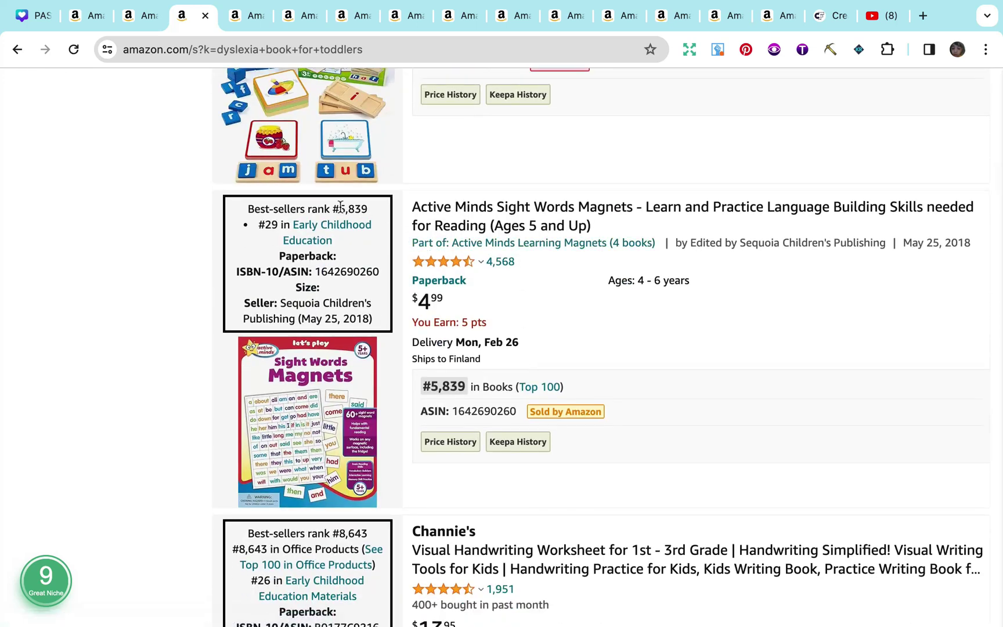
pyautogui.scroll(-5, 407, 285)
pyautogui.scroll(2, 403, 227)
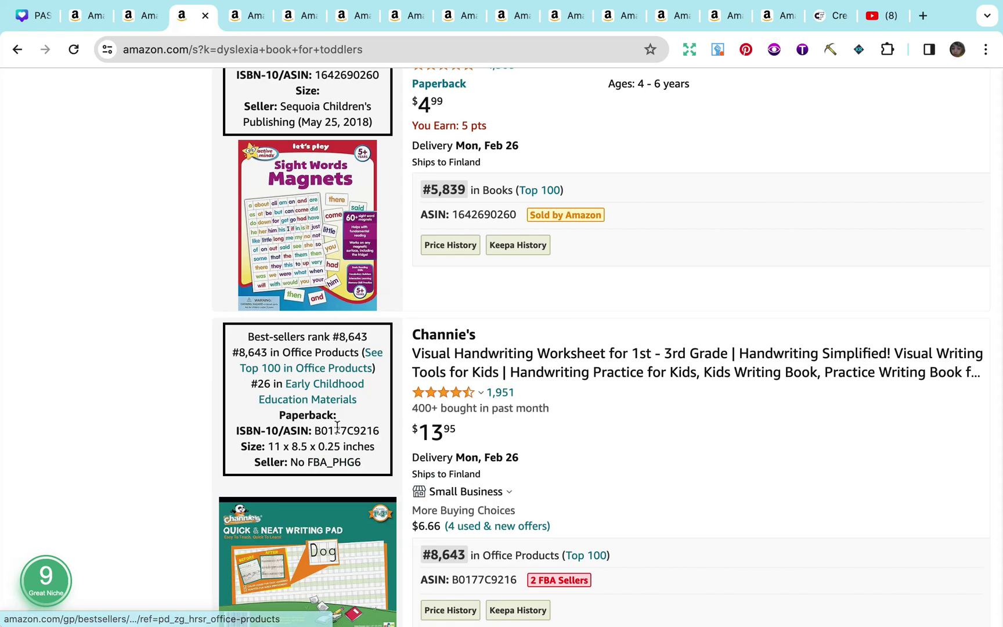
pyautogui.scroll(-8, 397, 375)
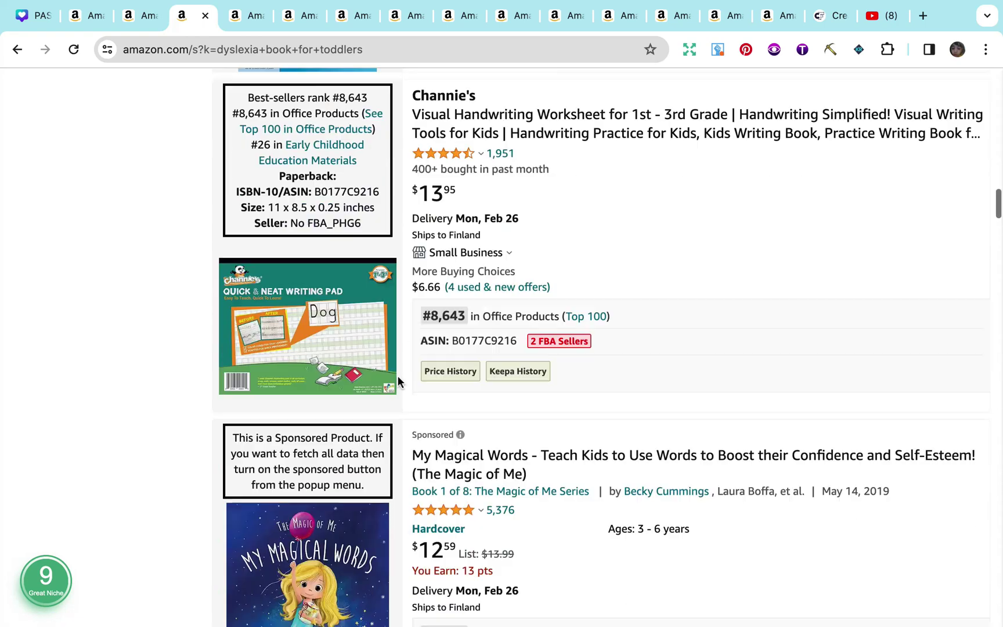
pyautogui.scroll(-7, 397, 331)
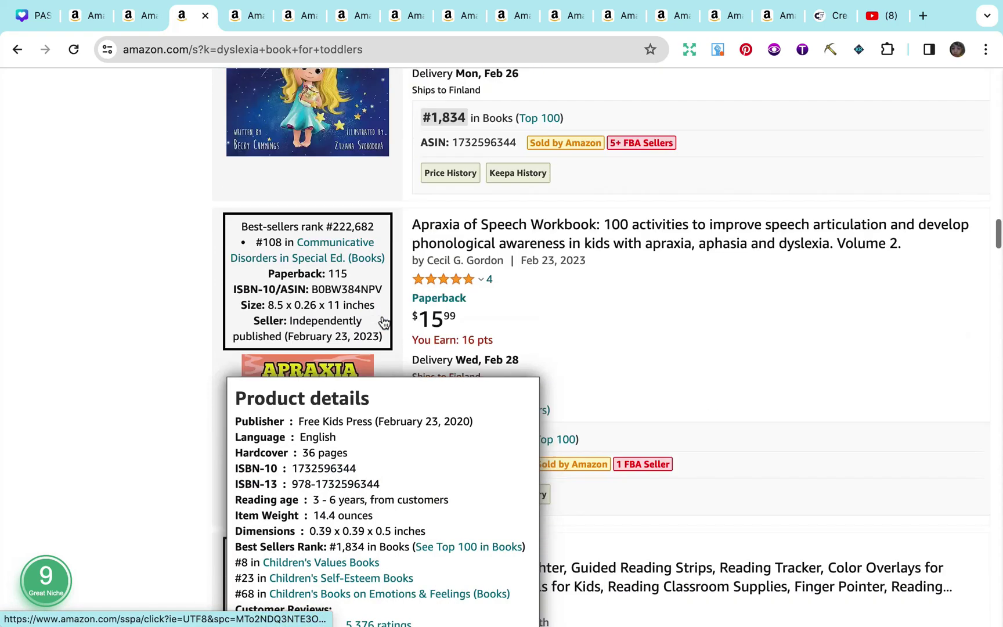
pyautogui.scroll(-1, 384, 322)
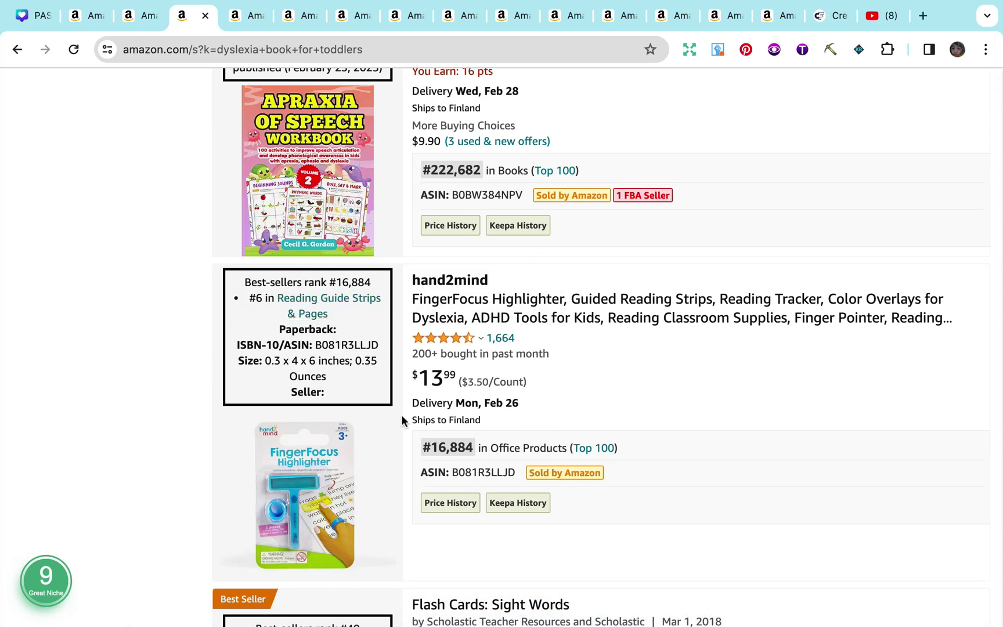
pyautogui.scroll(-4, 518, 395)
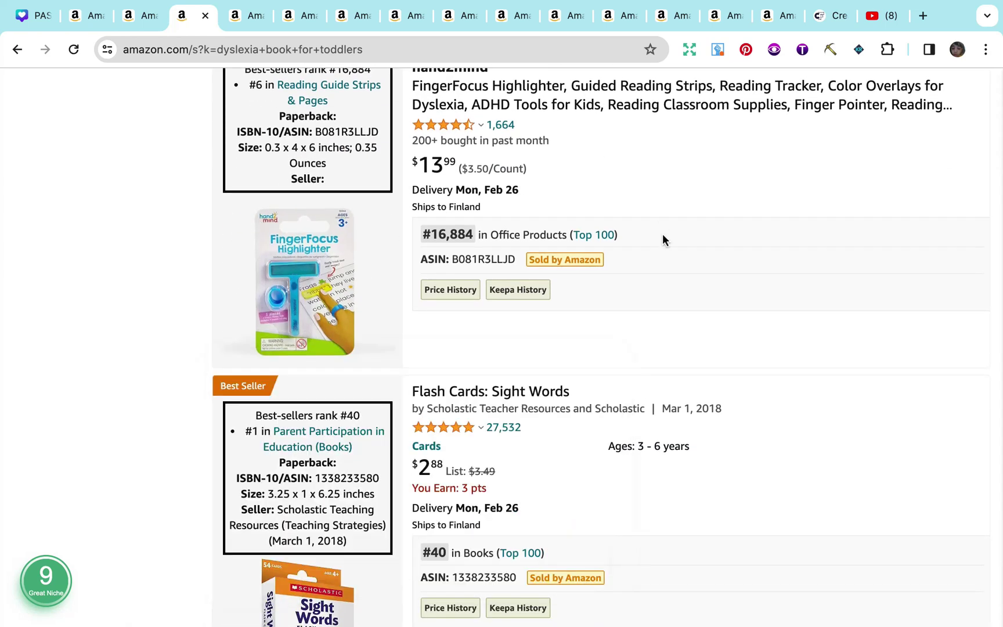
pyautogui.scroll(-1, 662, 234)
# - Check the best-seller ranks from Handwriting Practice for Gritty Kids to the Phonics Storybook, and return to the toddler niche statistics
pyautogui.scroll(-12, 662, 234)
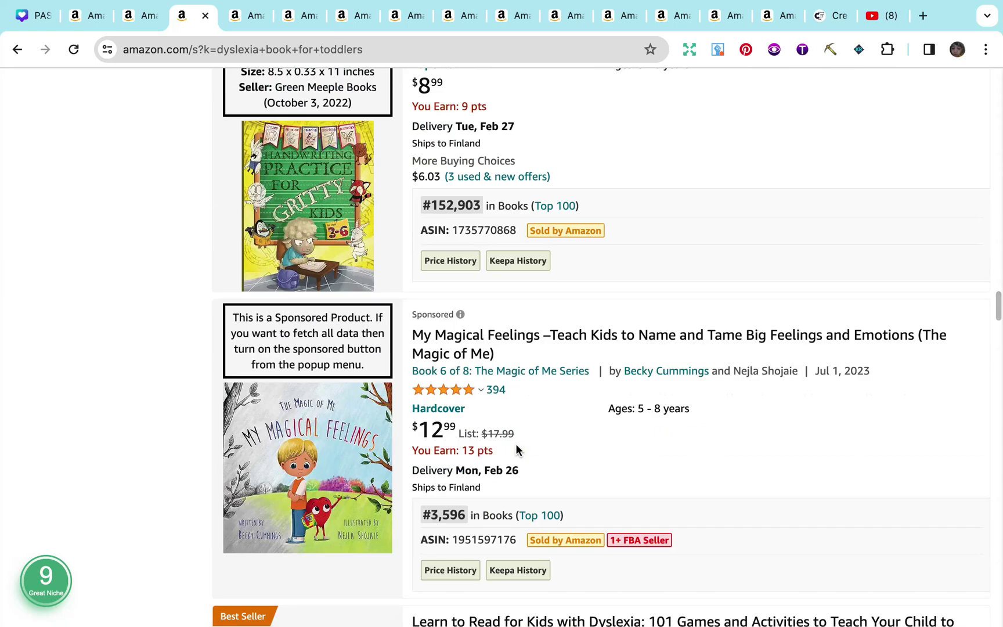
pyautogui.scroll(1, 515, 440)
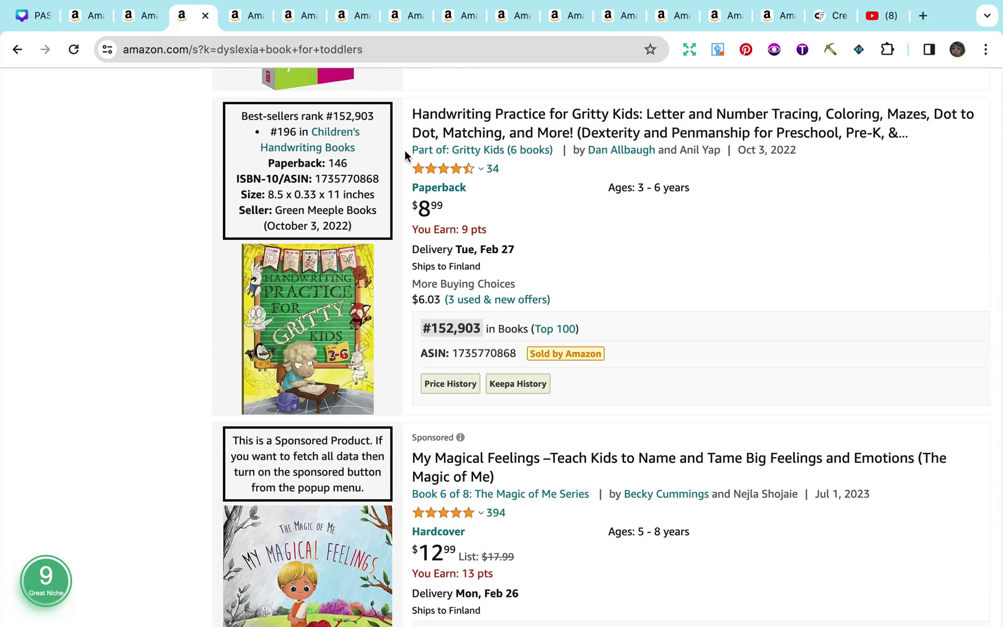
pyautogui.scroll(-1, 408, 331)
pyautogui.scroll(-14, 410, 340)
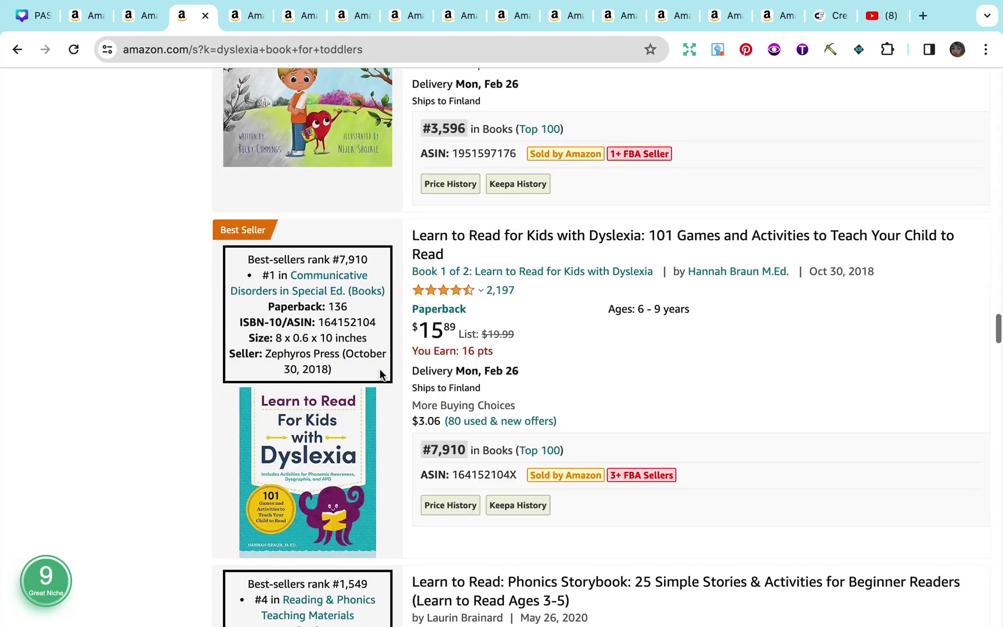
pyautogui.scroll(15, 560, 479)
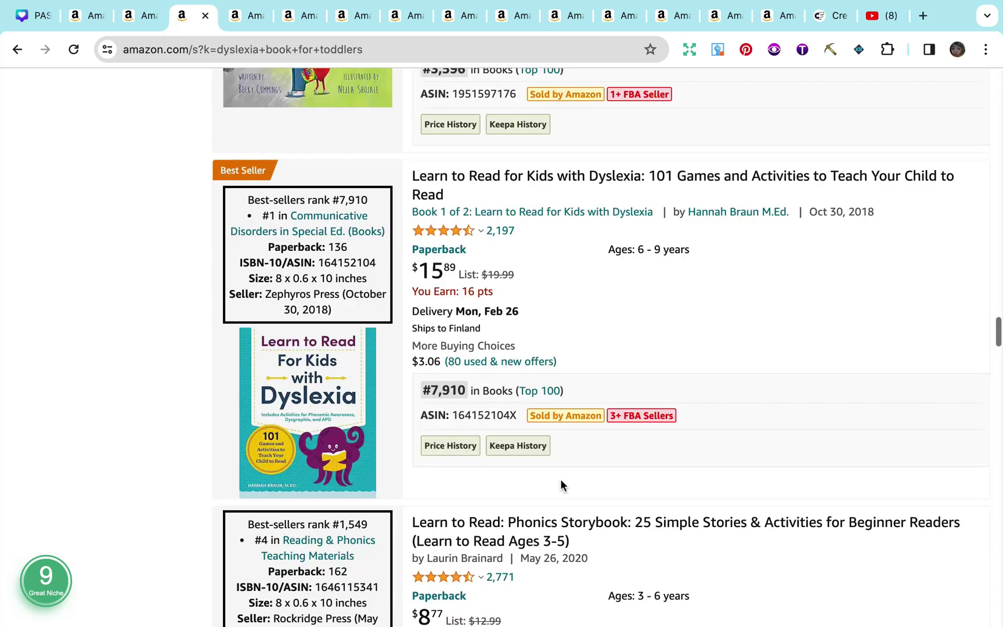
pyautogui.scroll(10, 560, 478)
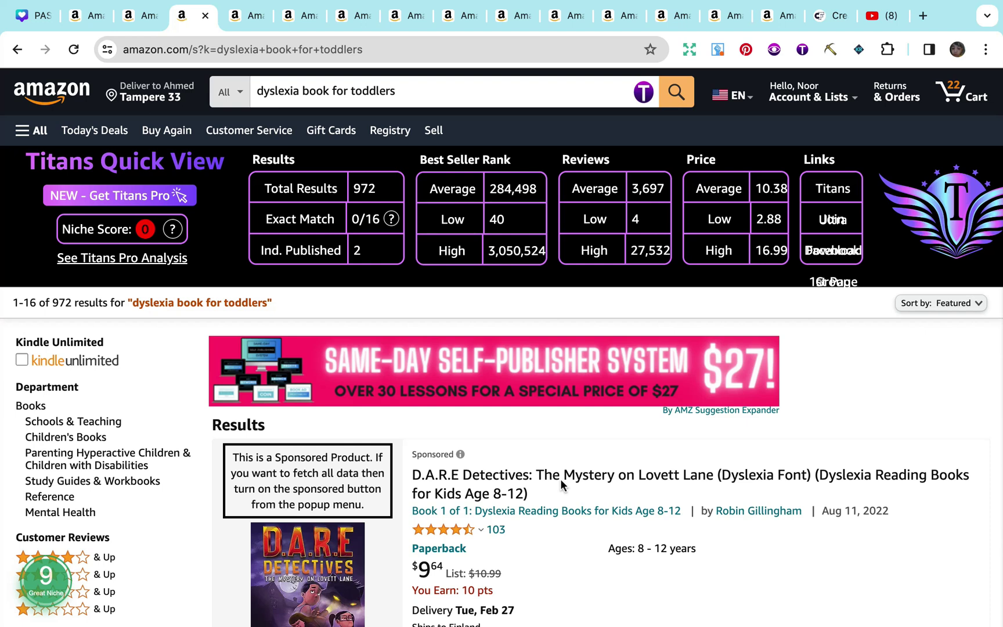
# - Switch to the Amazon results for "dyslexia reading books for kids", examine the niche statistics, and highlight D.A.R.E Detectives' best-seller rank
pyautogui.hotkey('ctrl', 'Tab')
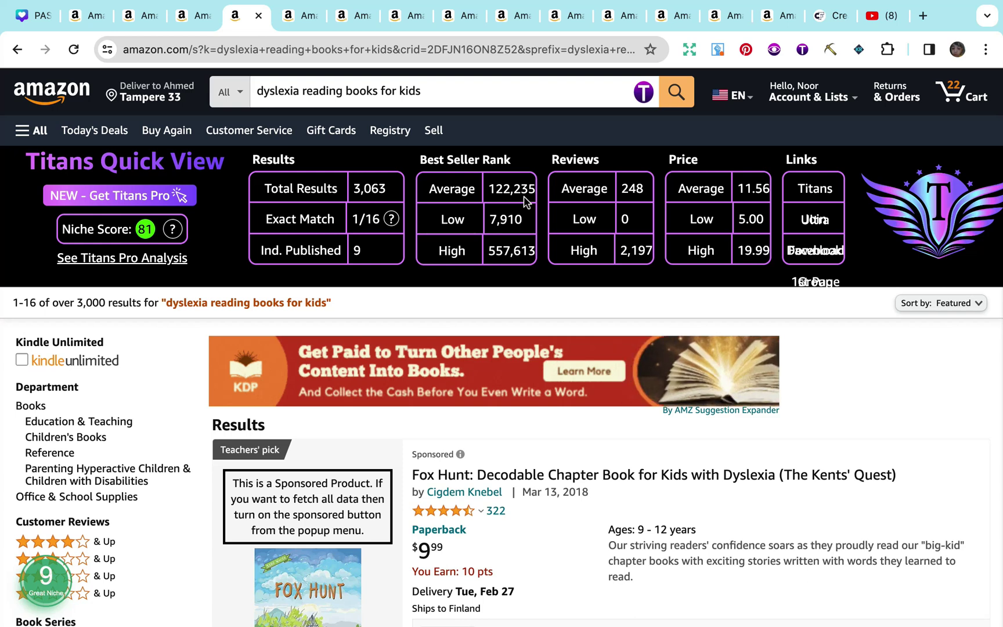
pyautogui.scroll(-10, 620, 412)
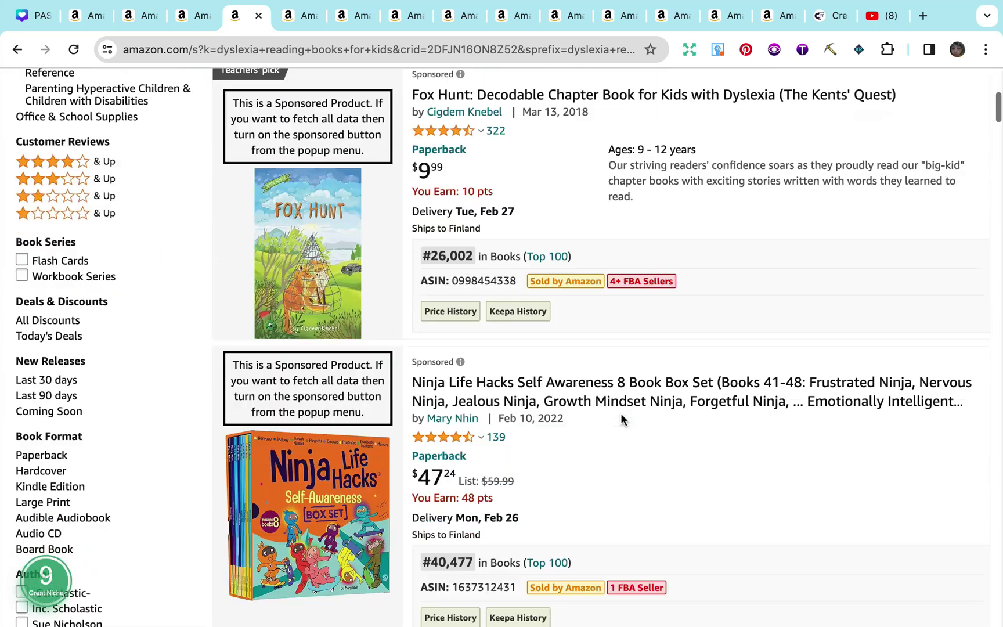
pyautogui.scroll(-3, 432, 404)
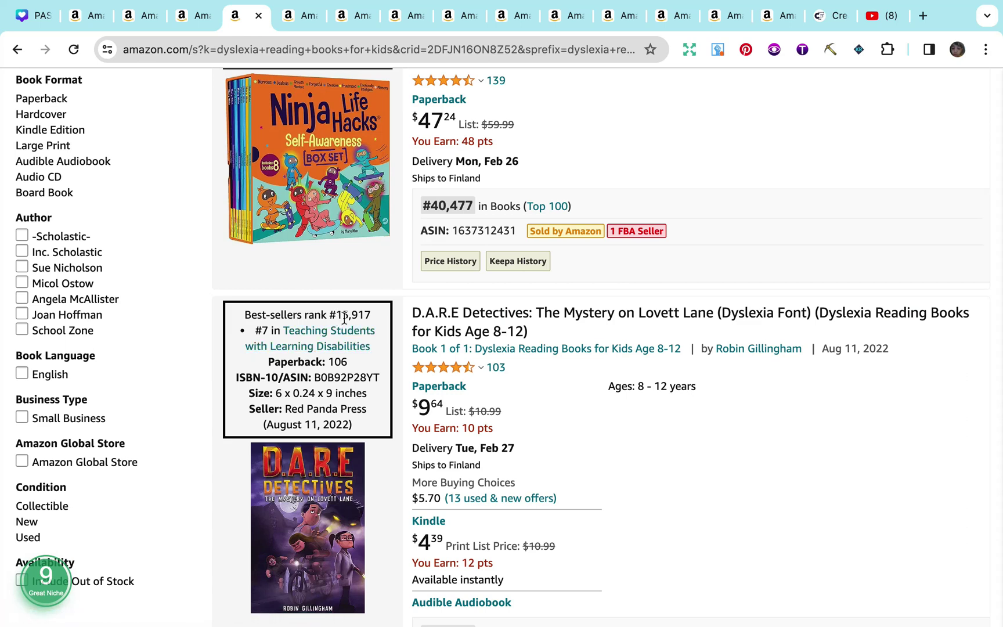
pyautogui.moveTo(339, 317); pyautogui.dragTo(392, 314)
pyautogui.click(390, 317)
# - Compare the best-seller ranks from Orton Gillingham Tools For Kids With Dyslexia to Learn to Read for Kids with Dyslexia
pyautogui.scroll(-5, 390, 317)
pyautogui.scroll(-3, 390, 317)
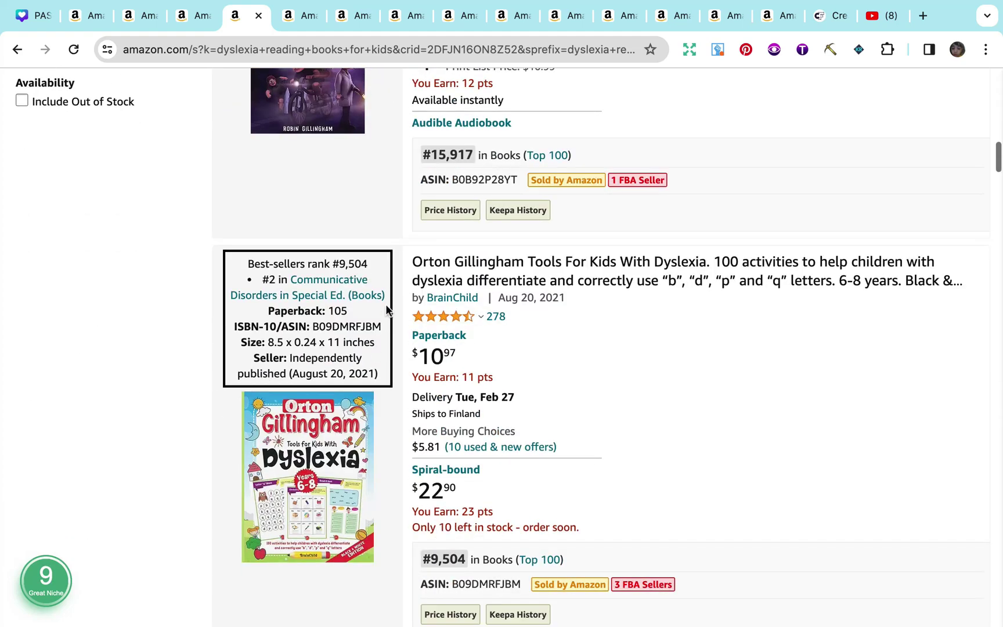
pyautogui.scroll(-8, 453, 412)
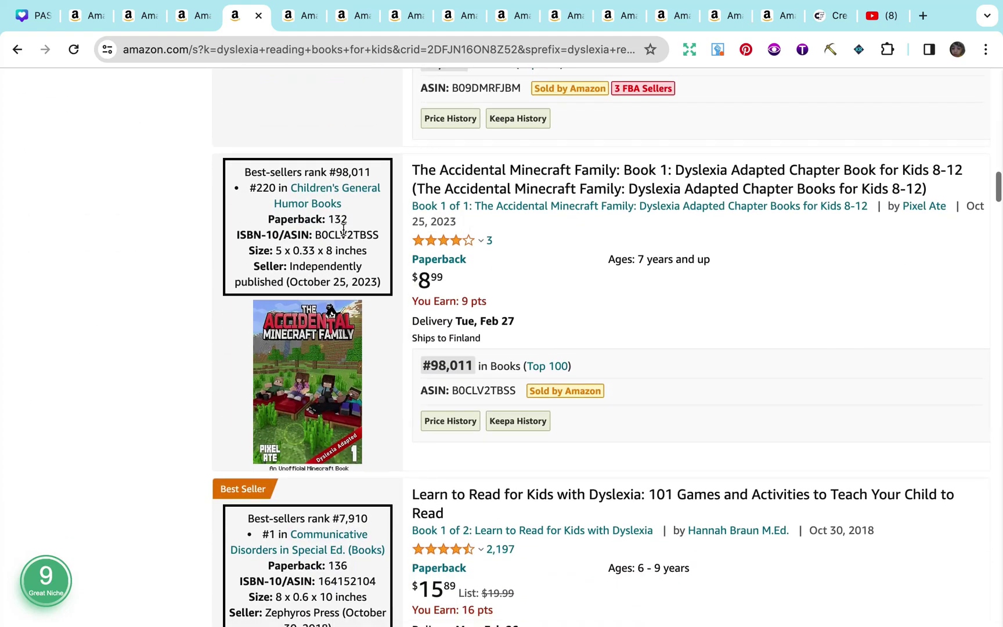
pyautogui.scroll(-5, 384, 382)
pyautogui.scroll(-2, 386, 382)
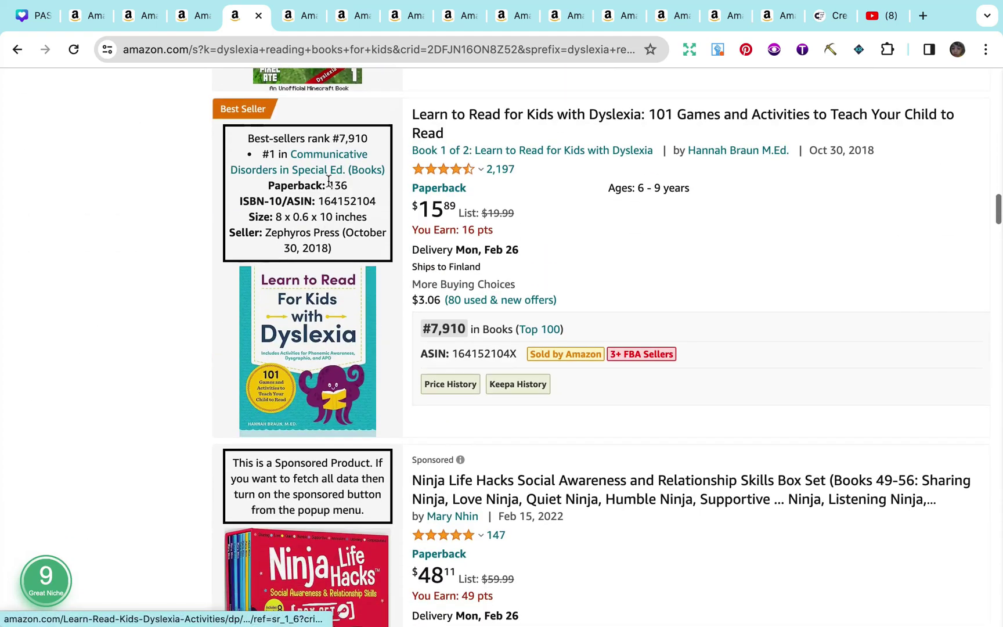
# - Check the best-seller ranks from Writing Workbook for Kids with Dyslexia to Dyslexia Puzzle Worksheets, and return to the niche statistics
pyautogui.scroll(-6, 342, 385)
pyautogui.scroll(-9, 342, 385)
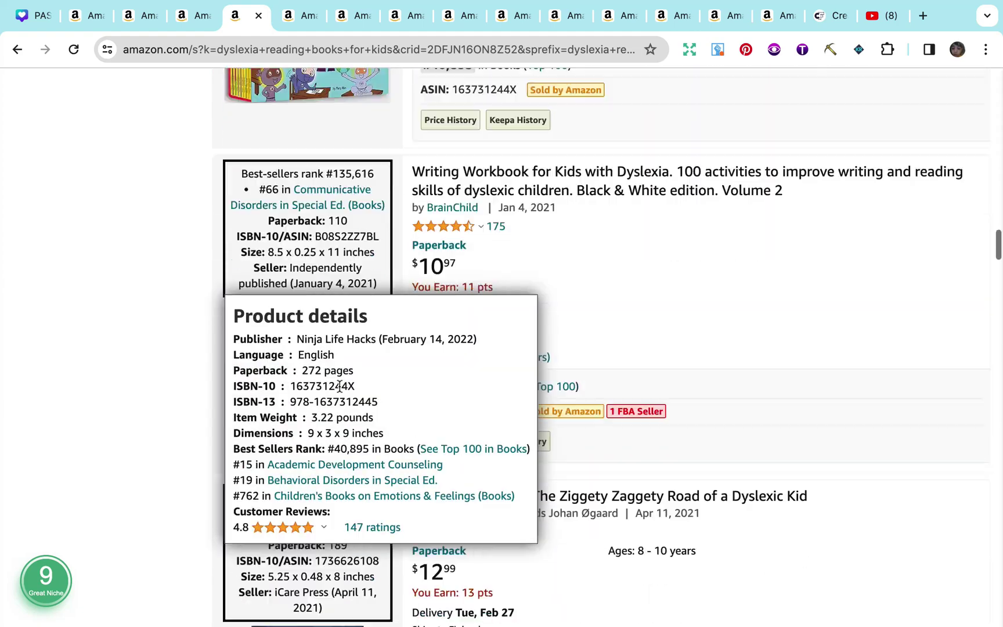
pyautogui.scroll(1, 339, 173)
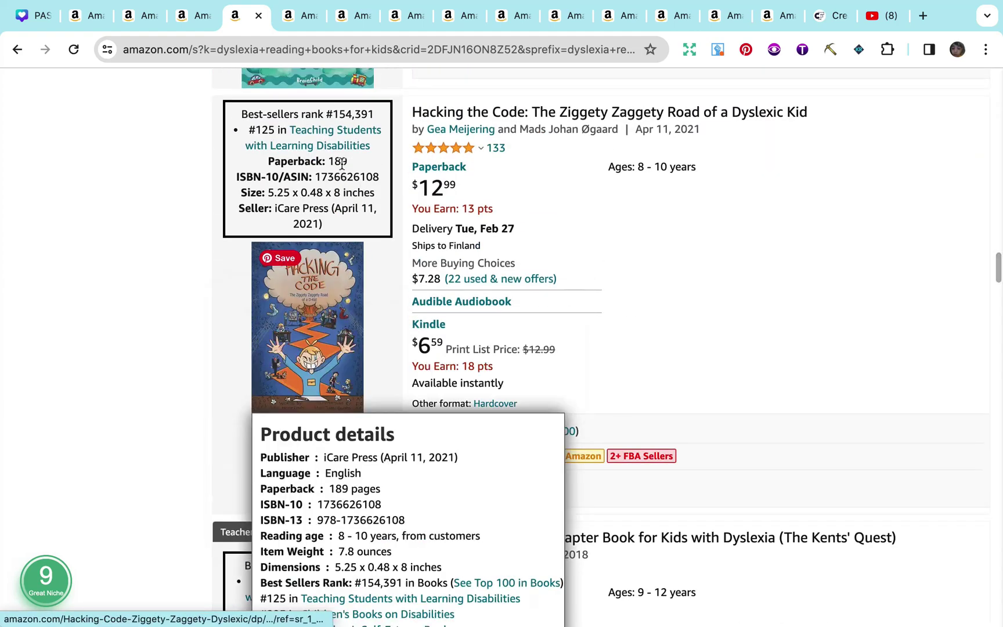
pyautogui.scroll(-8, 365, 262)
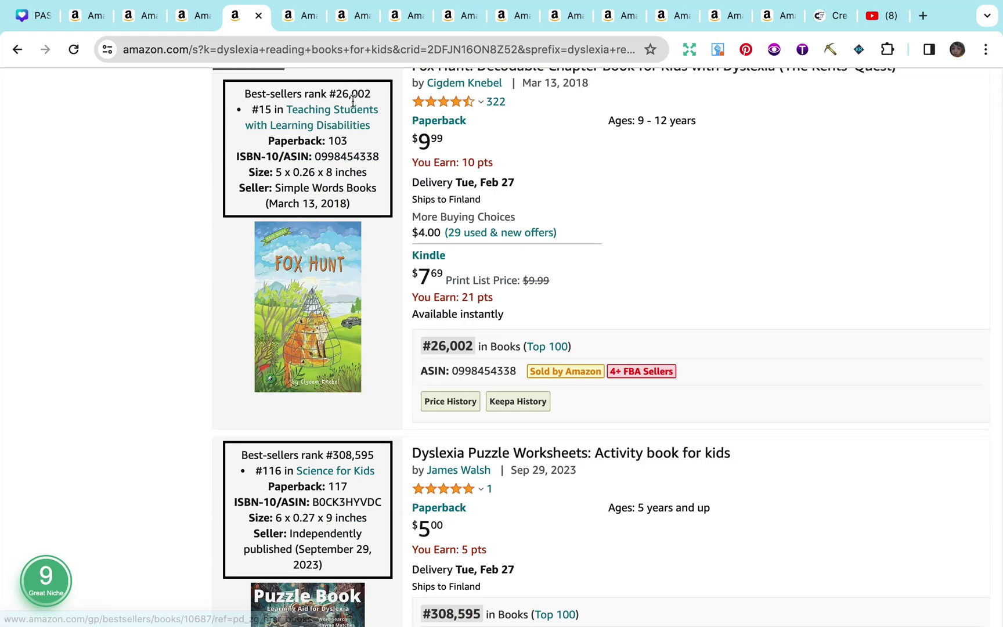
pyautogui.scroll(10, 407, 183)
pyautogui.scroll(10, 407, 184)
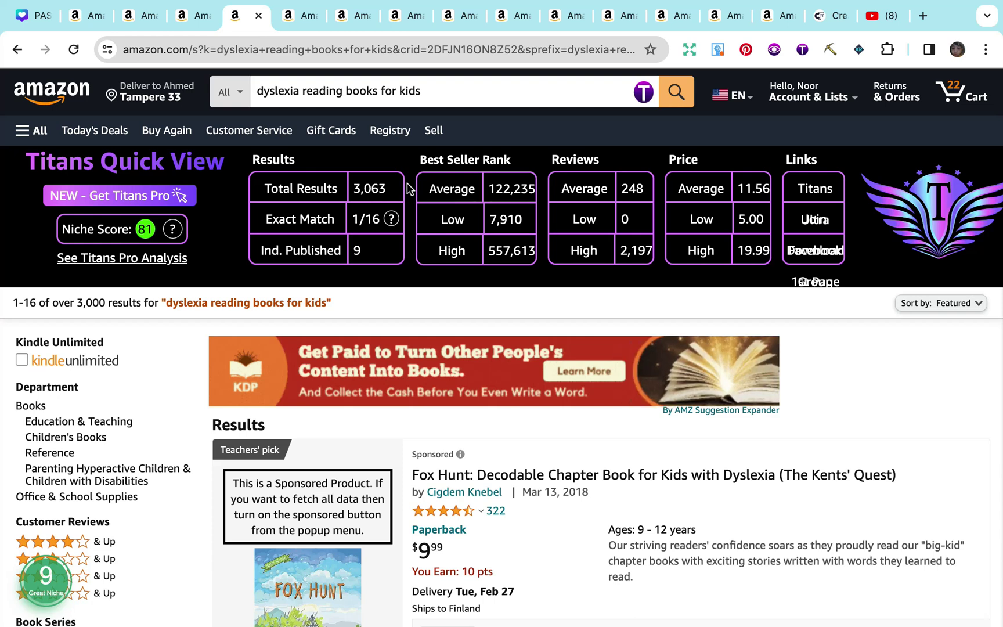
pyautogui.moveTo(708, 24)
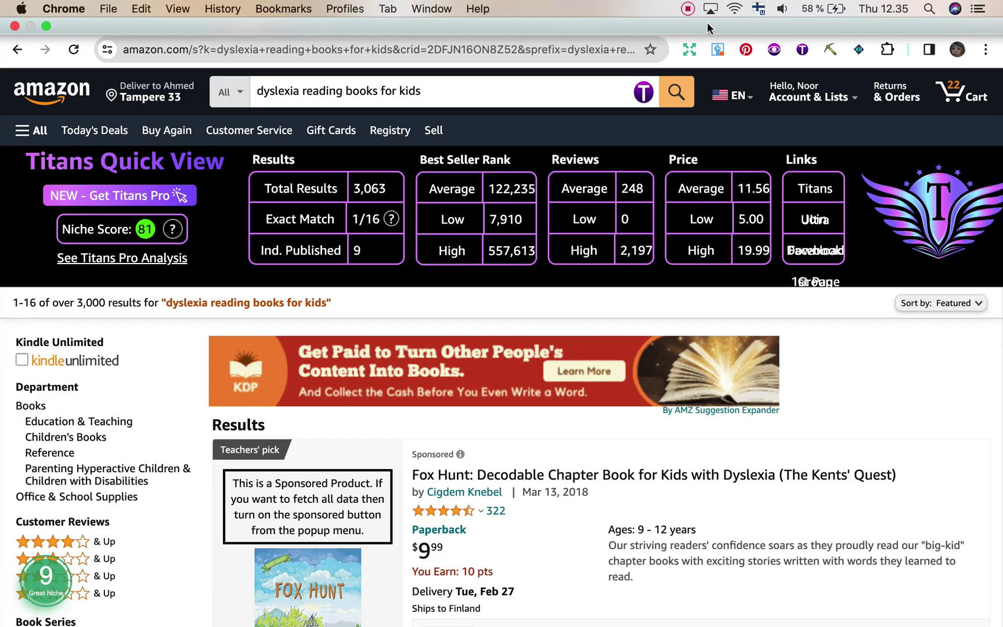